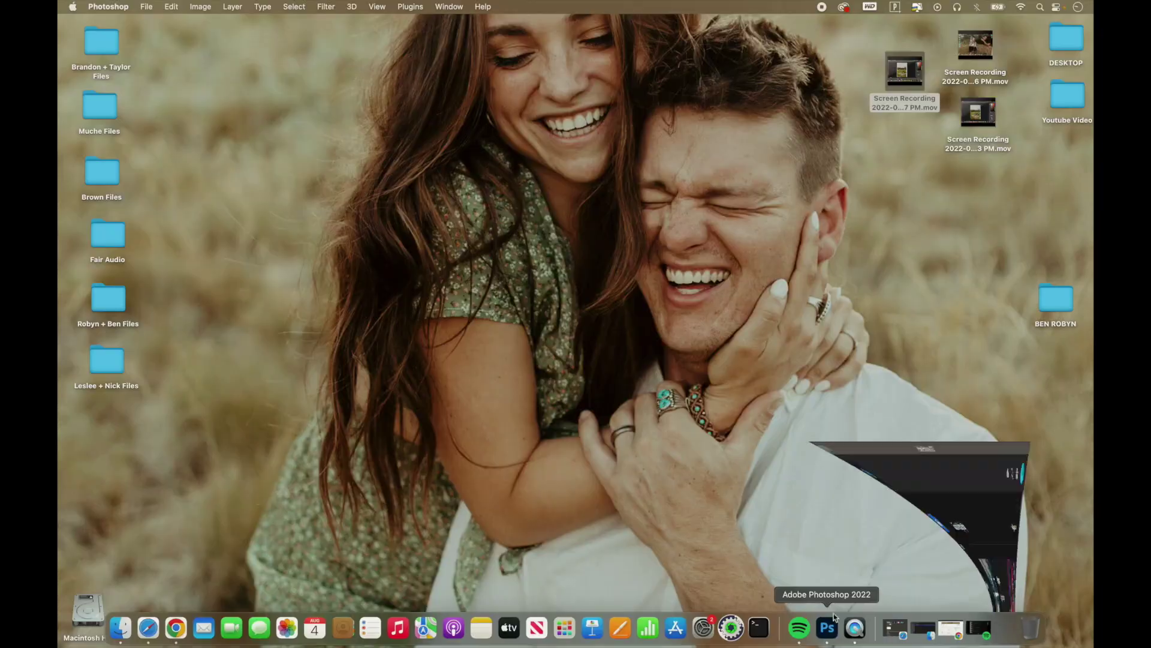
- Bring Photoshop to the front and go to File > Scripts > Load Files into Stack
left_click(839, 627)
left_click(146, 6)
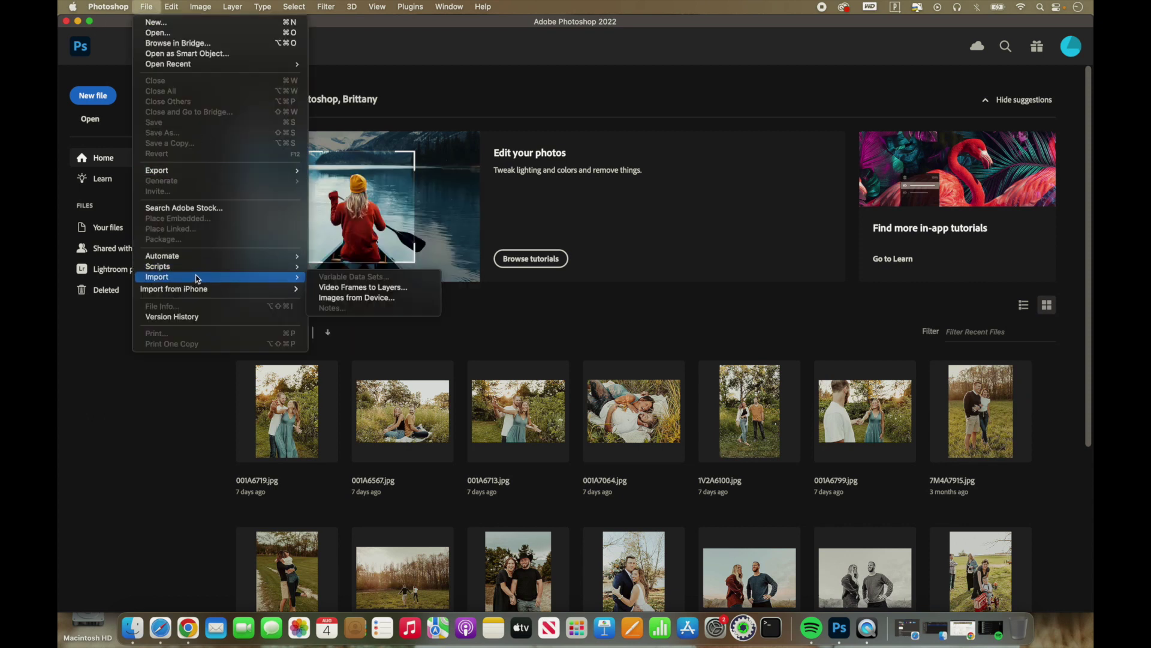
mouse_move(296, 274)
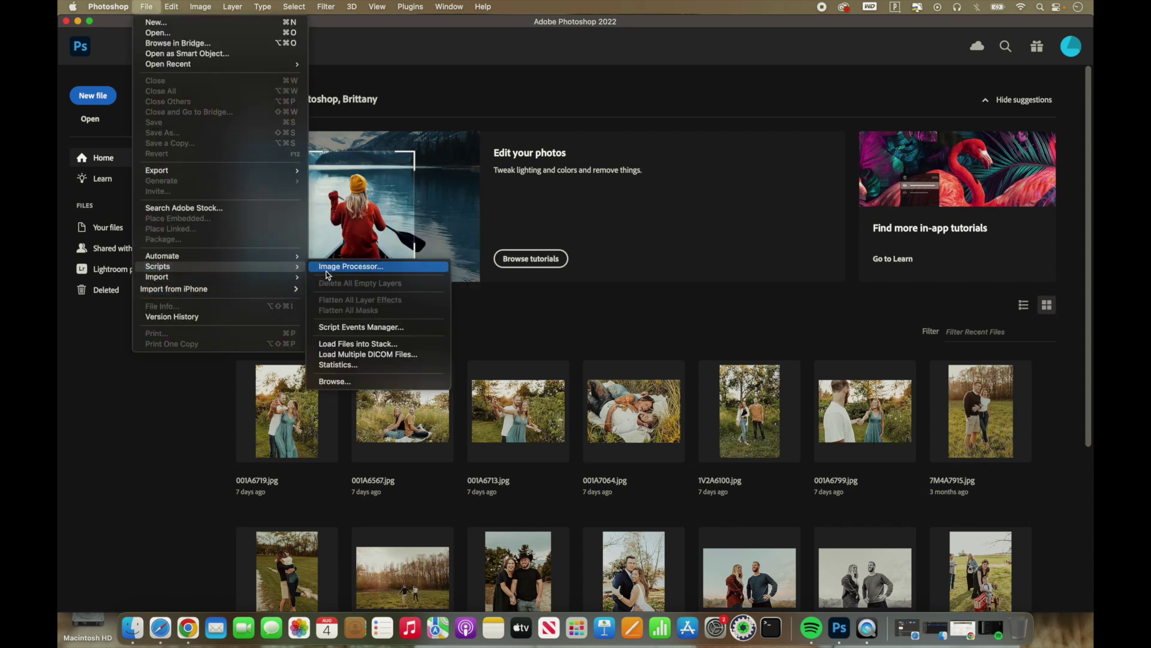
- Open Load Layers and browse to Desktop > Youtube Video > the GIF photo folder
left_click(366, 345)
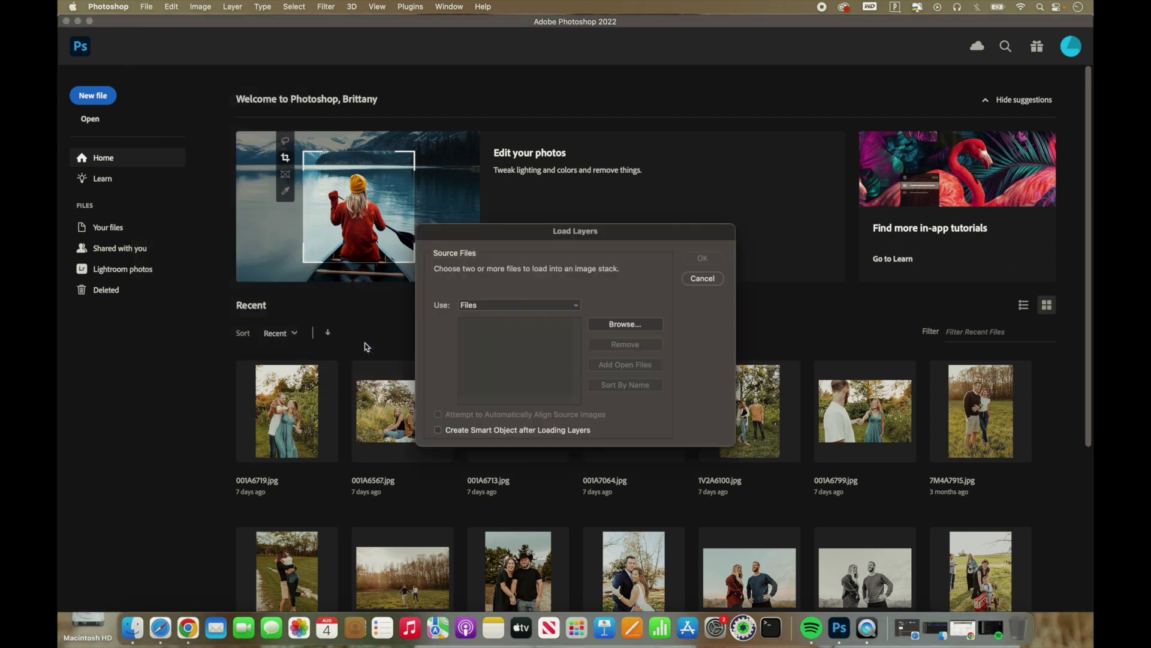
key("space")
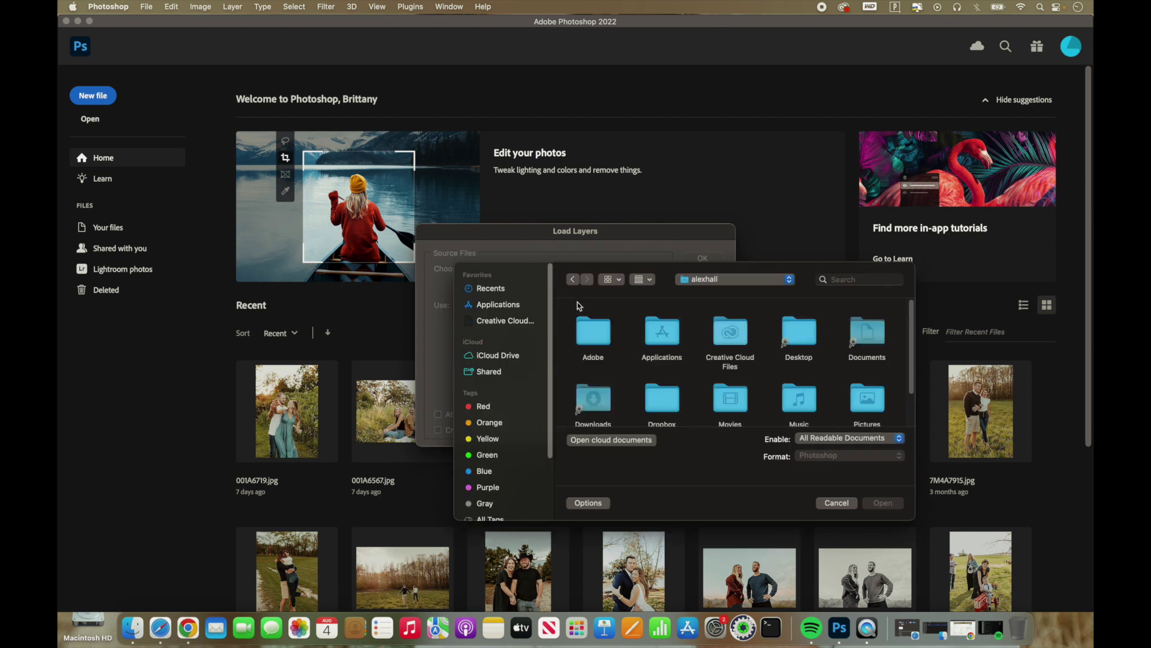
double_click(807, 336)
scroll(797, 337, "down", 5)
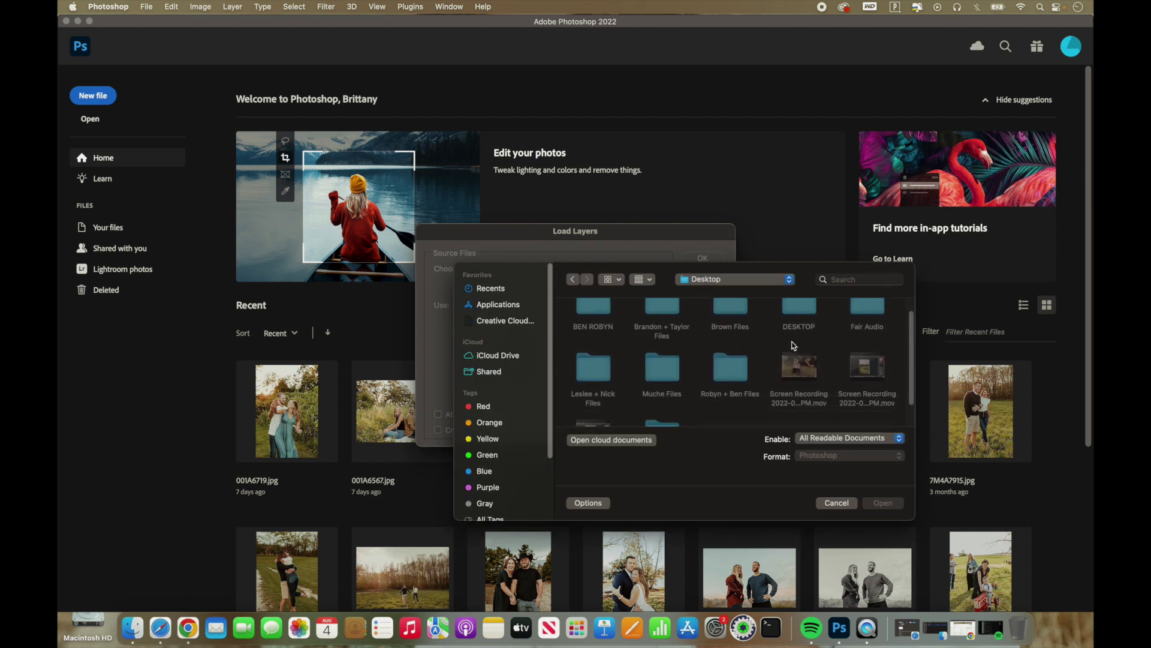
double_click(671, 369)
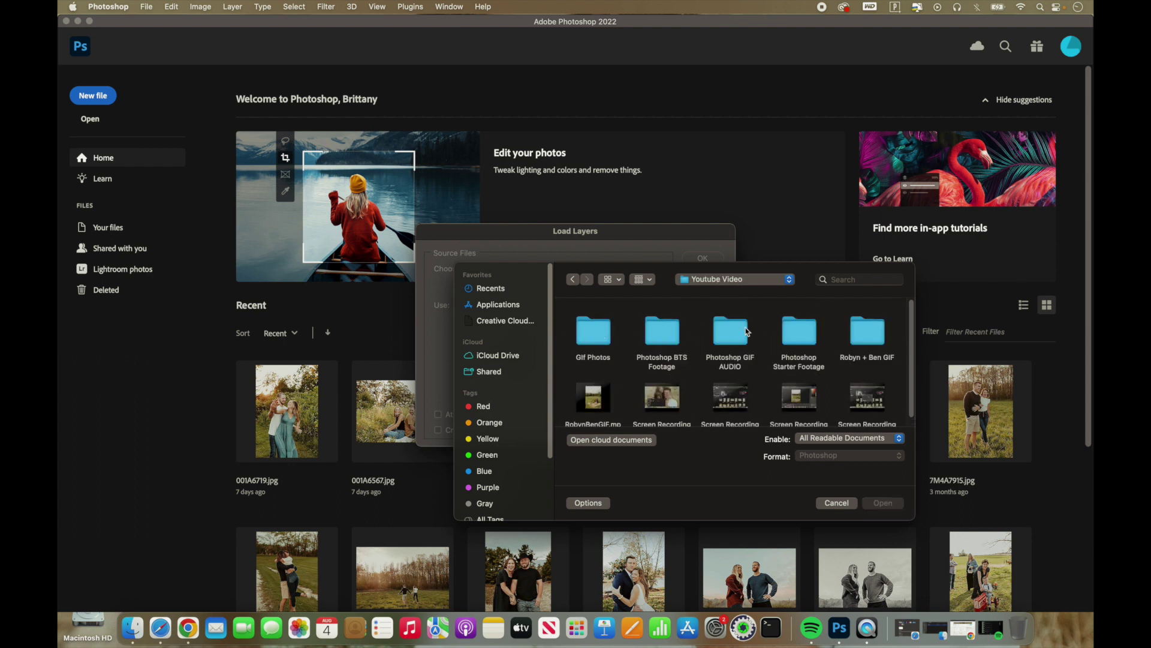
double_click(863, 343)
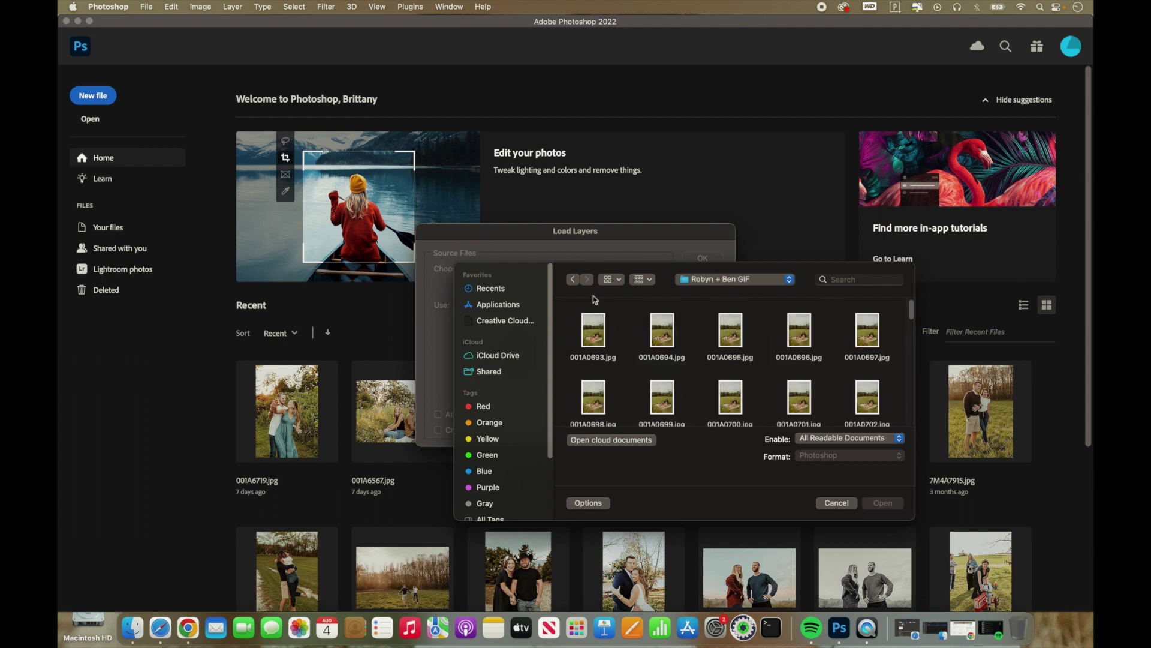
- Select all burst JPEGs from 001A0693.jpg onward, add them to the list, and load them
left_click(594, 330)
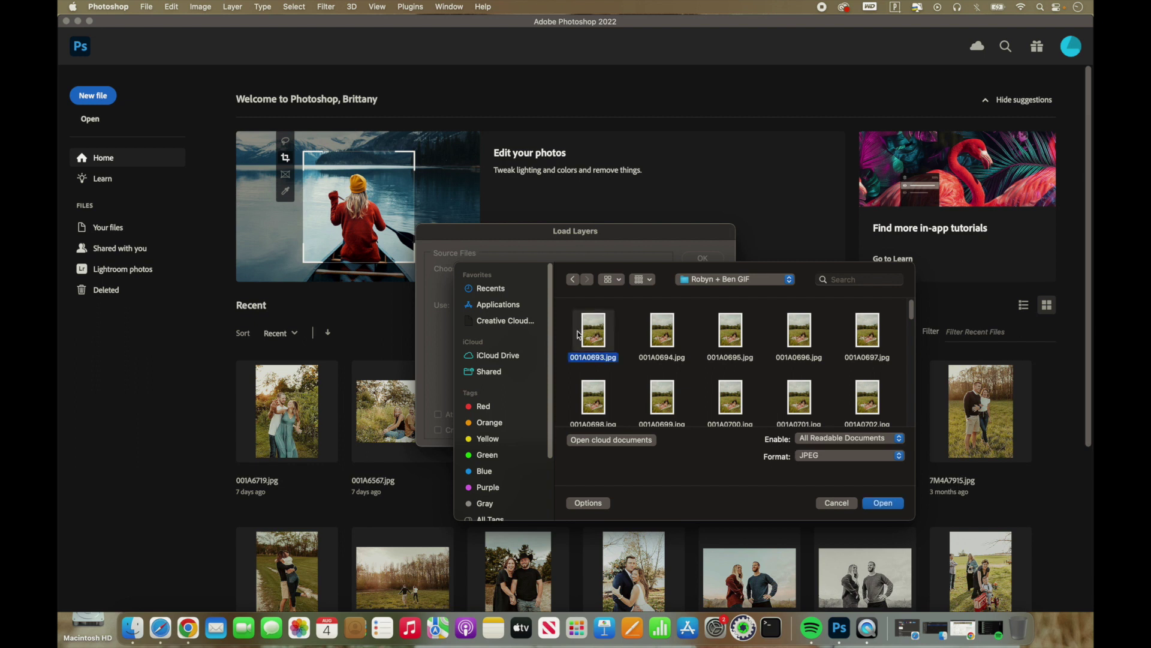
left_click_drag(566, 322, 914, 513)
left_click(883, 502)
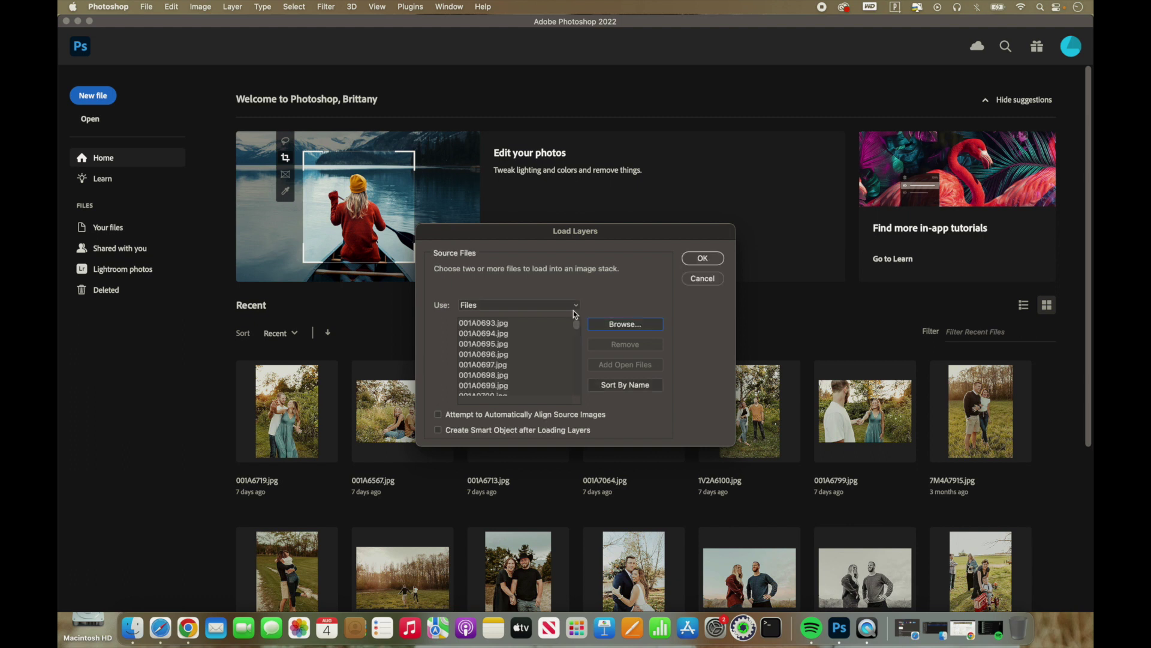
left_click(701, 258)
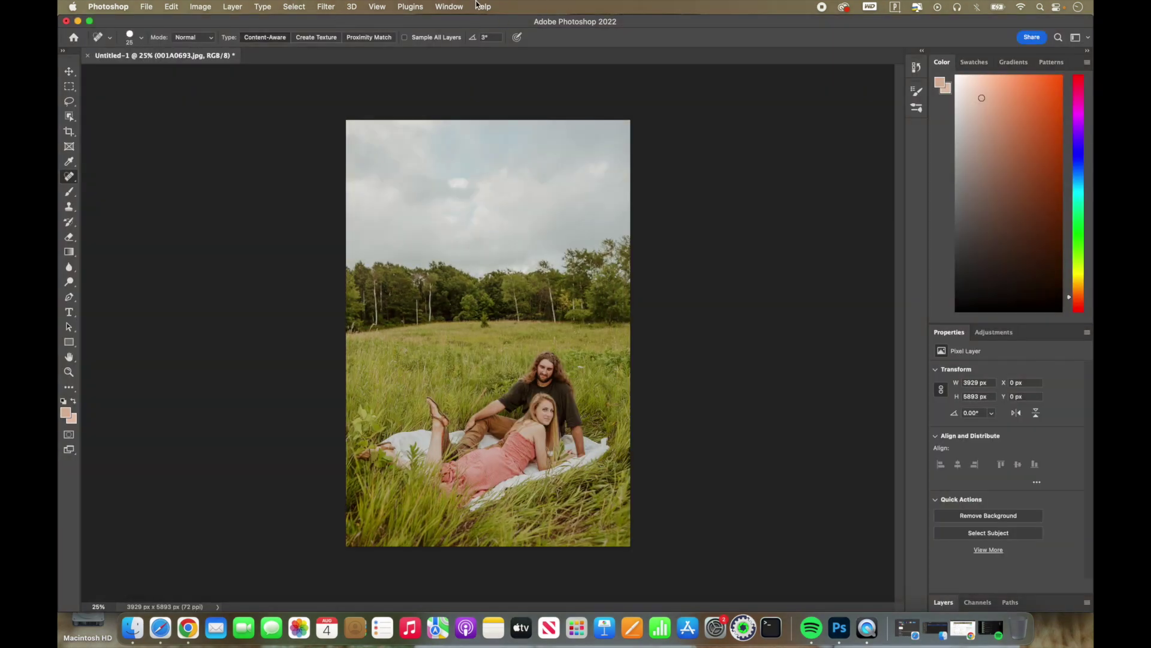
- Show the Timeline panel via Window and create a frame animation
left_click(449, 7)
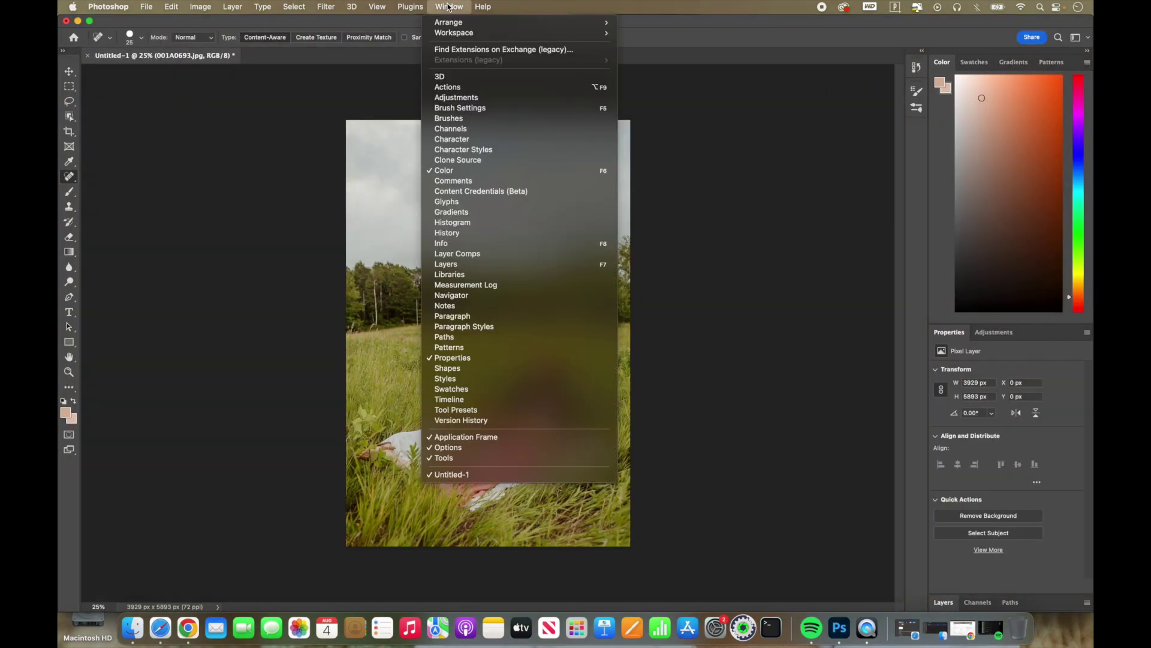
left_click(449, 399)
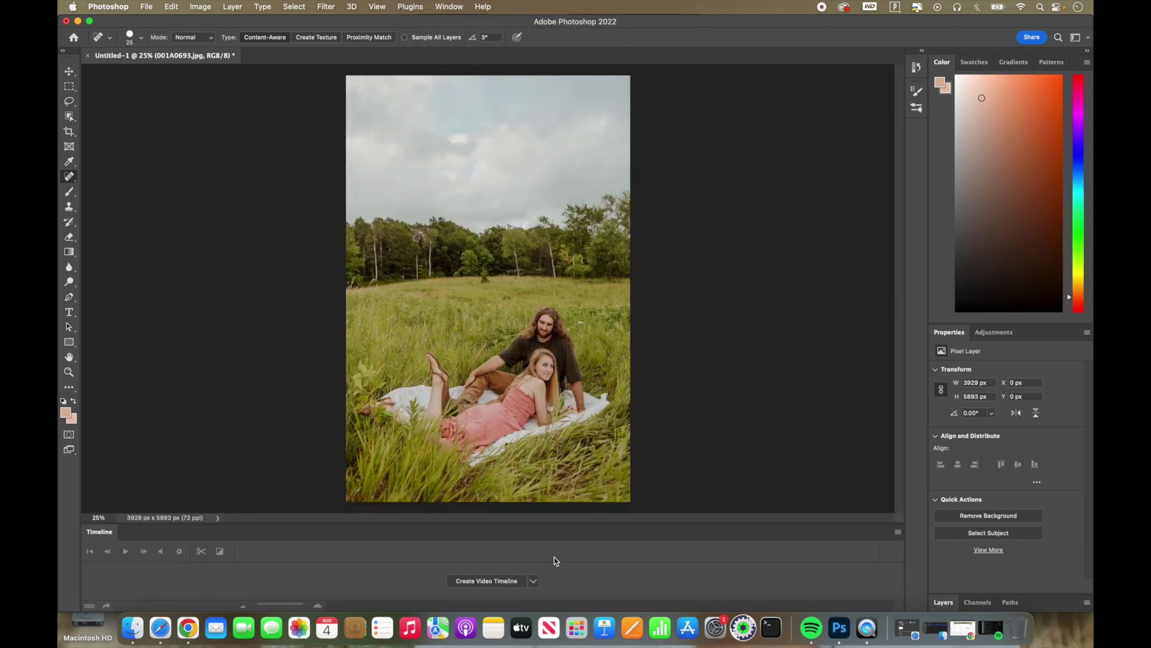
left_click(535, 581)
left_click(502, 579)
left_click(487, 580)
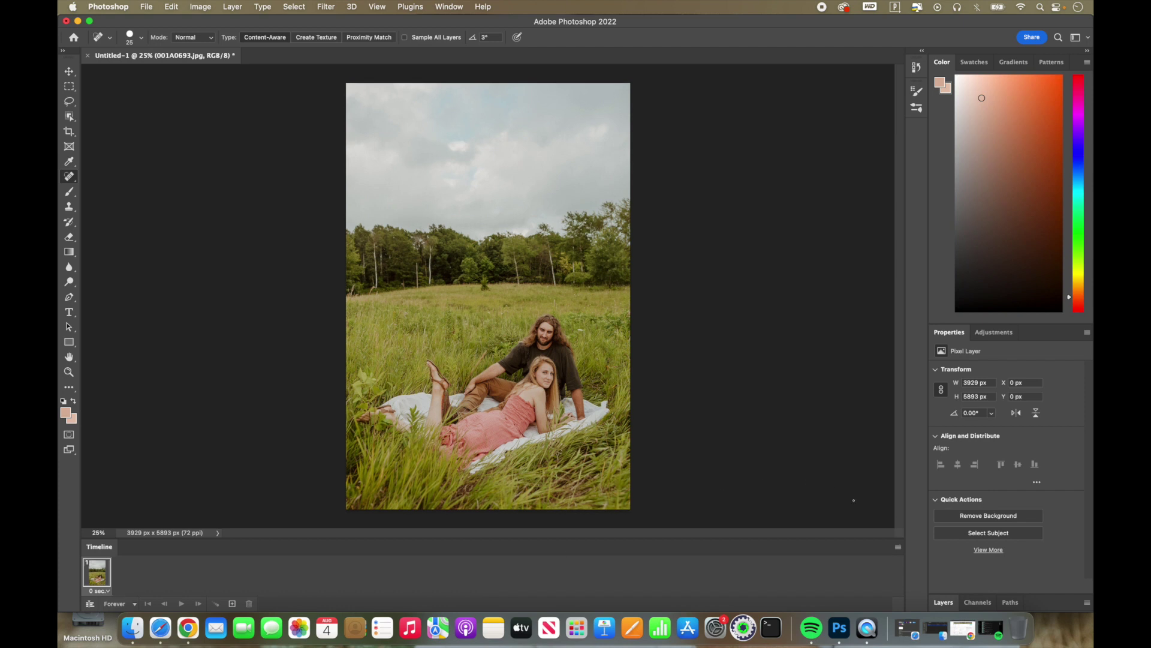
left_click(898, 546)
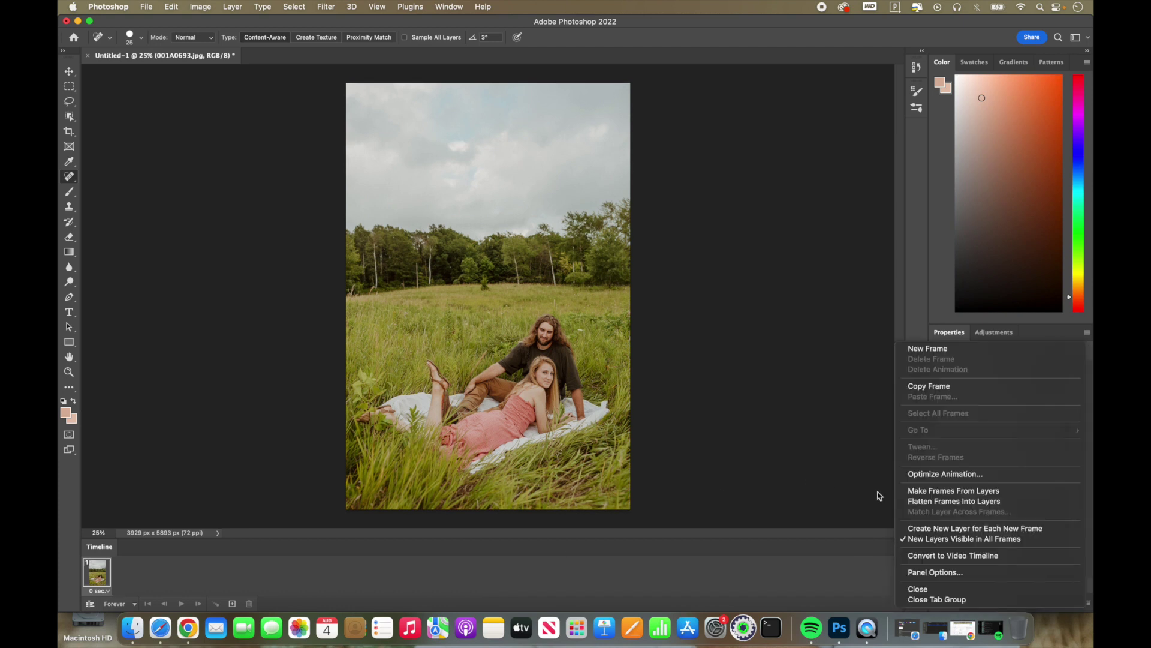
- Use Make Frames From Layers, then play and stop the animation preview
left_click(951, 491)
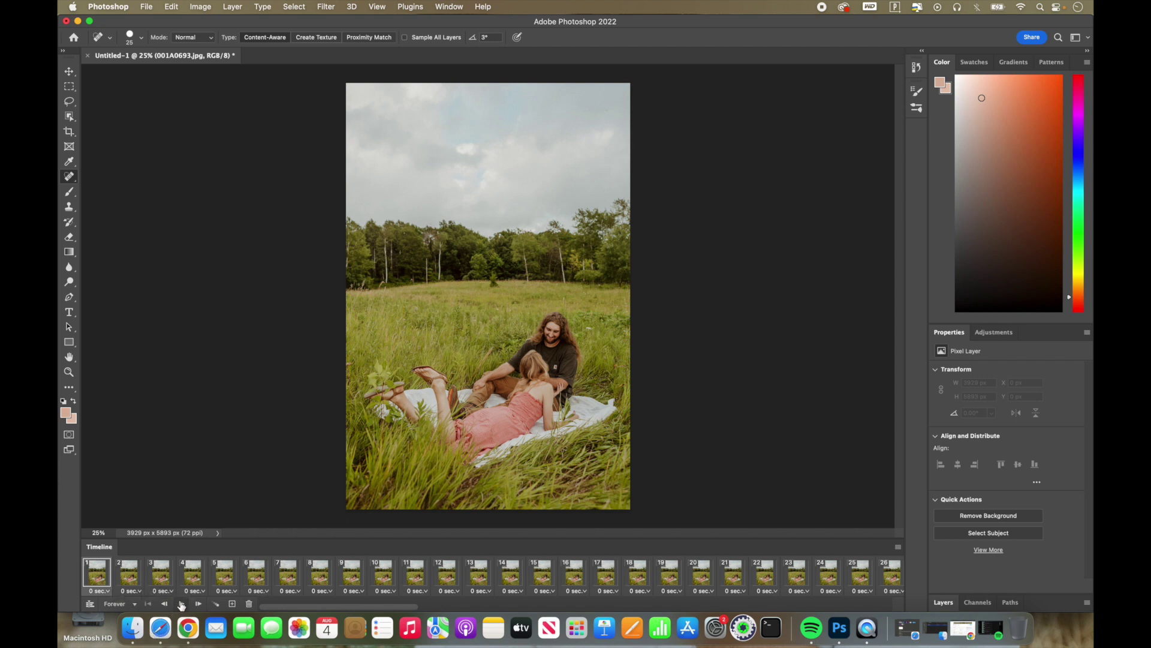
left_click(181, 605)
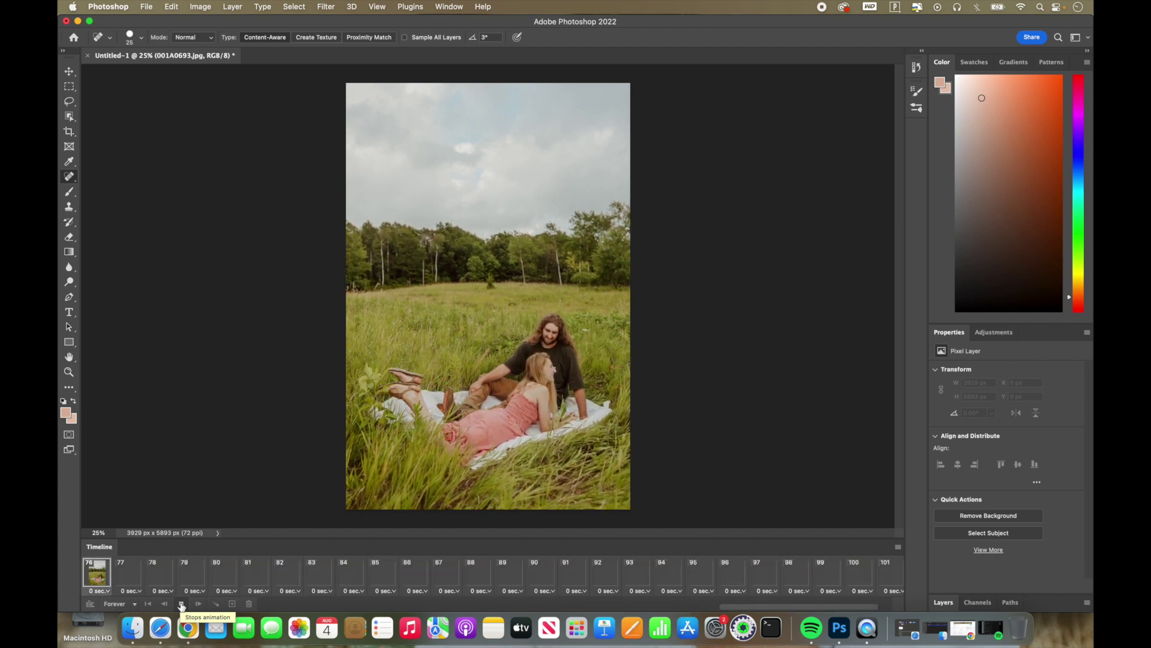
left_click(181, 605)
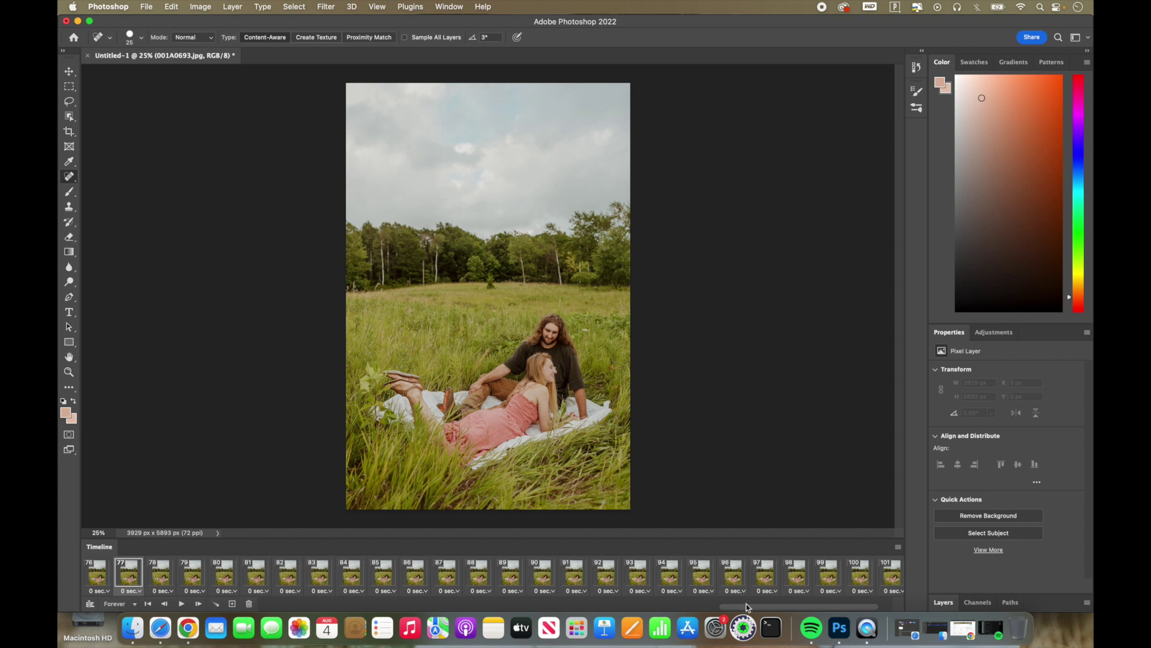
left_click_drag(749, 608, 78, 610)
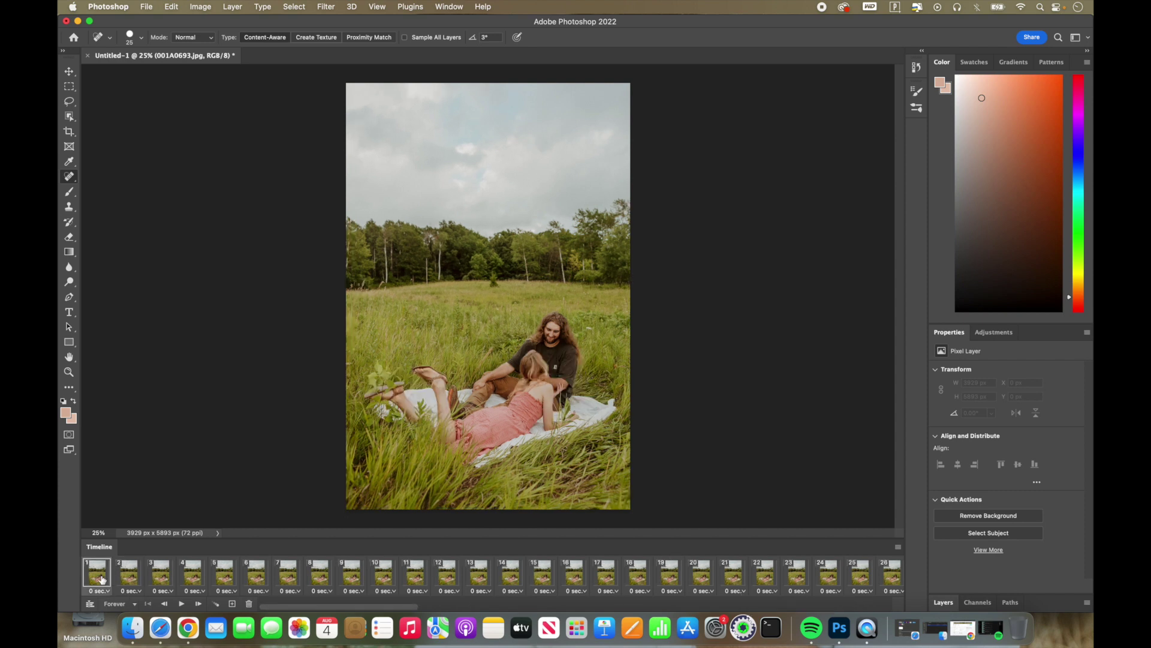
- Select all animation frames through frame 103 in the timeline
left_click_drag(313, 607, 781, 606)
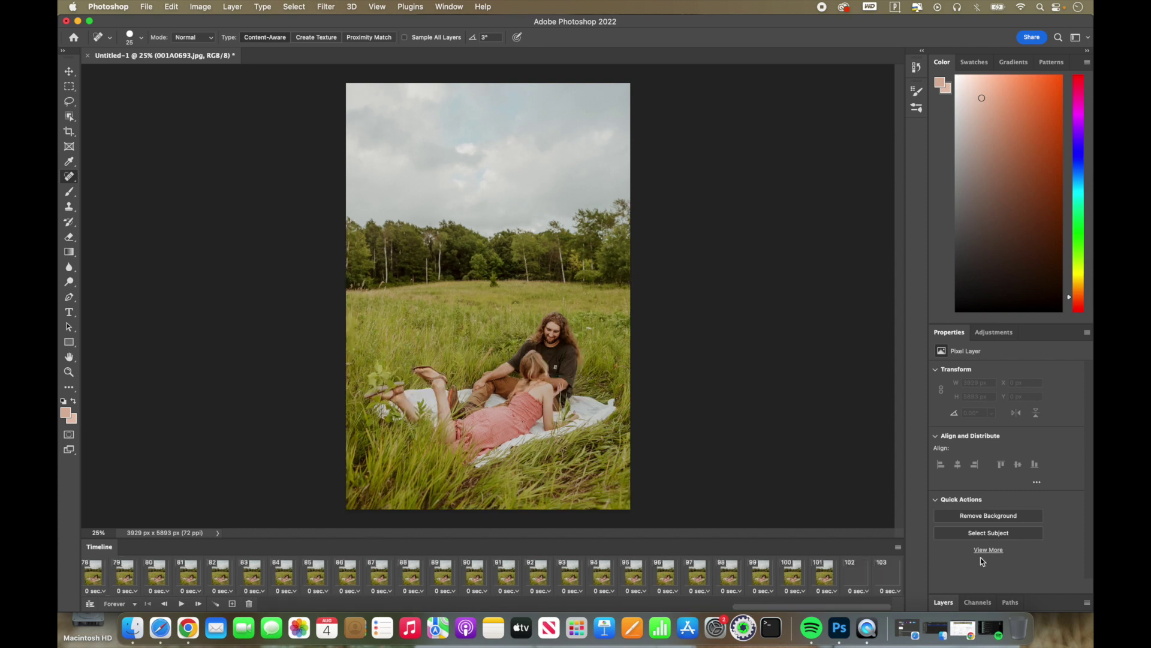
left_click(887, 573, "shift")
right_click(892, 575)
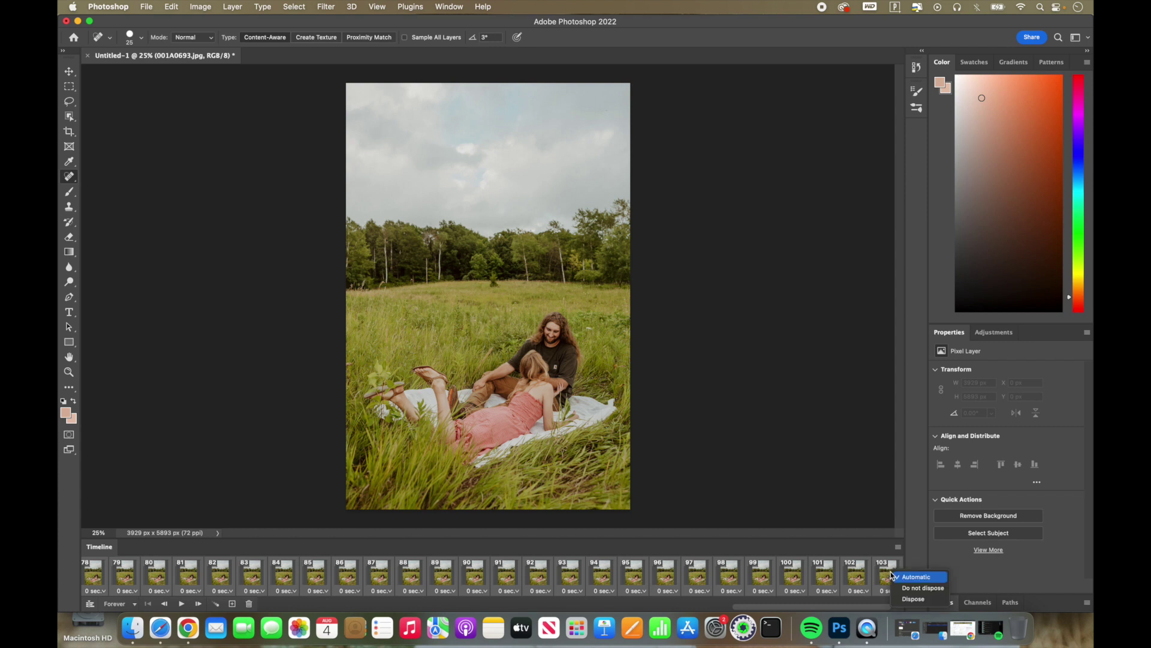
right_click(862, 579)
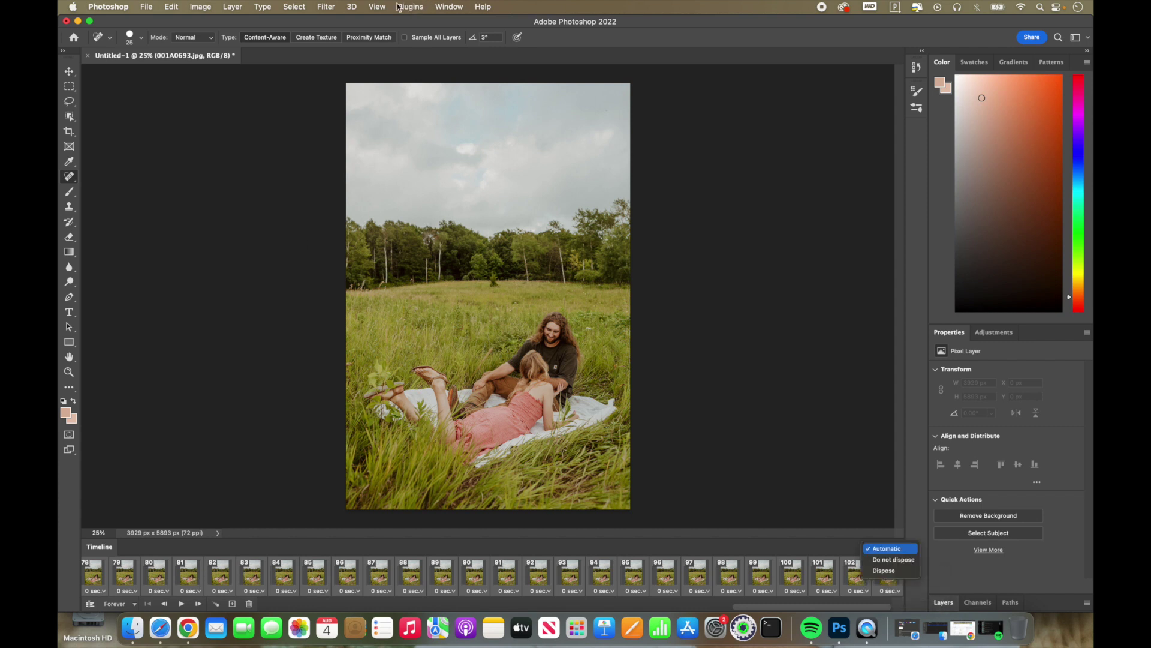
left_click(446, 7)
- Apply Reverse Frames from the Timeline flyout menu and play the animation
left_click(446, 7)
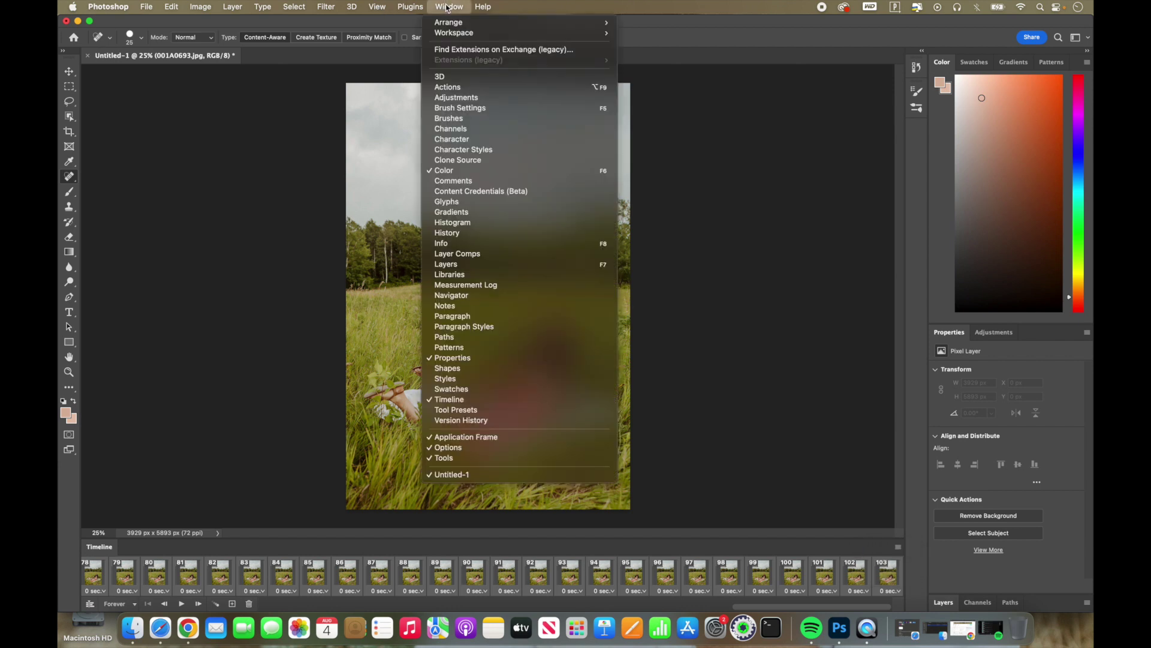
left_click(898, 547)
left_click(899, 547)
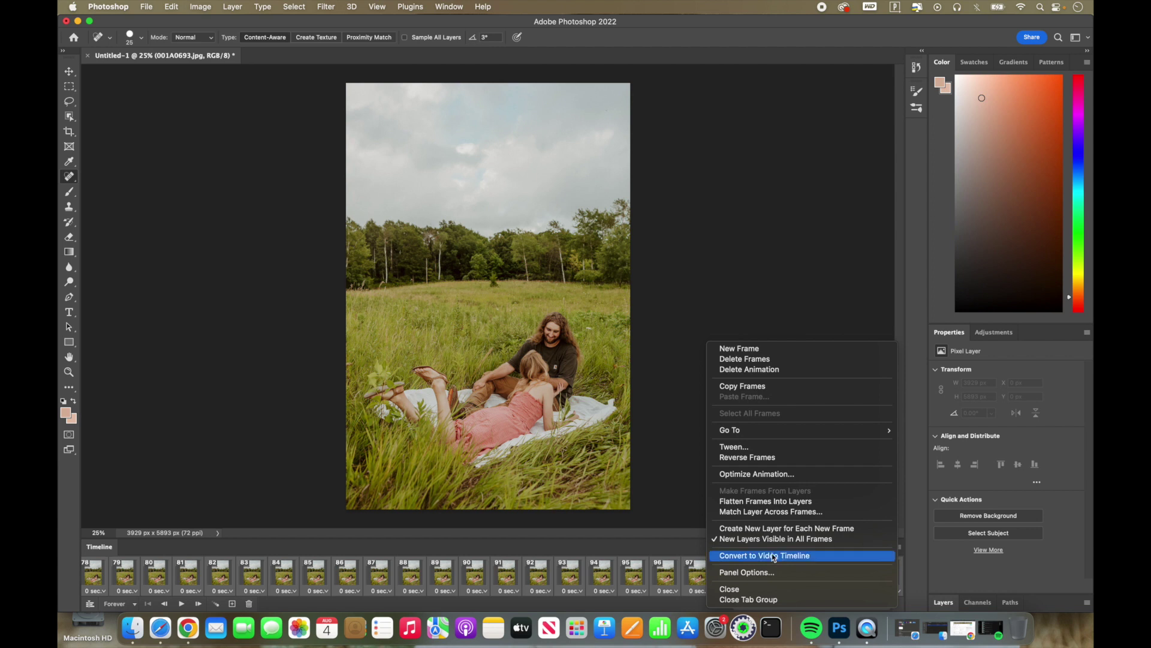
left_click(764, 458)
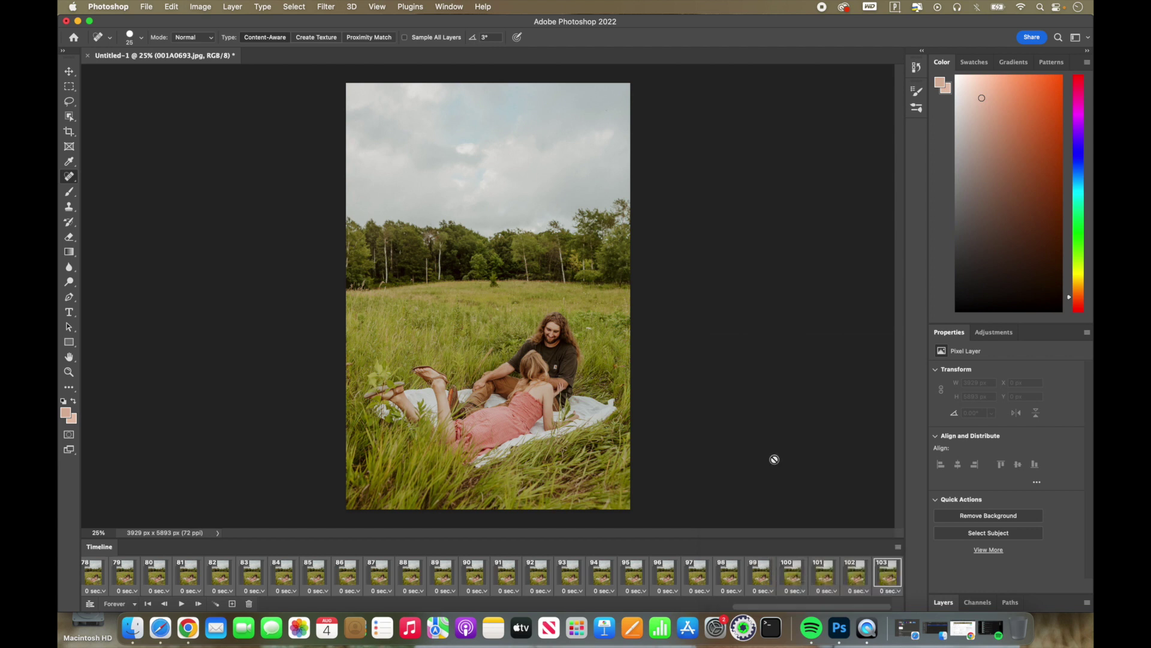
left_click(182, 603)
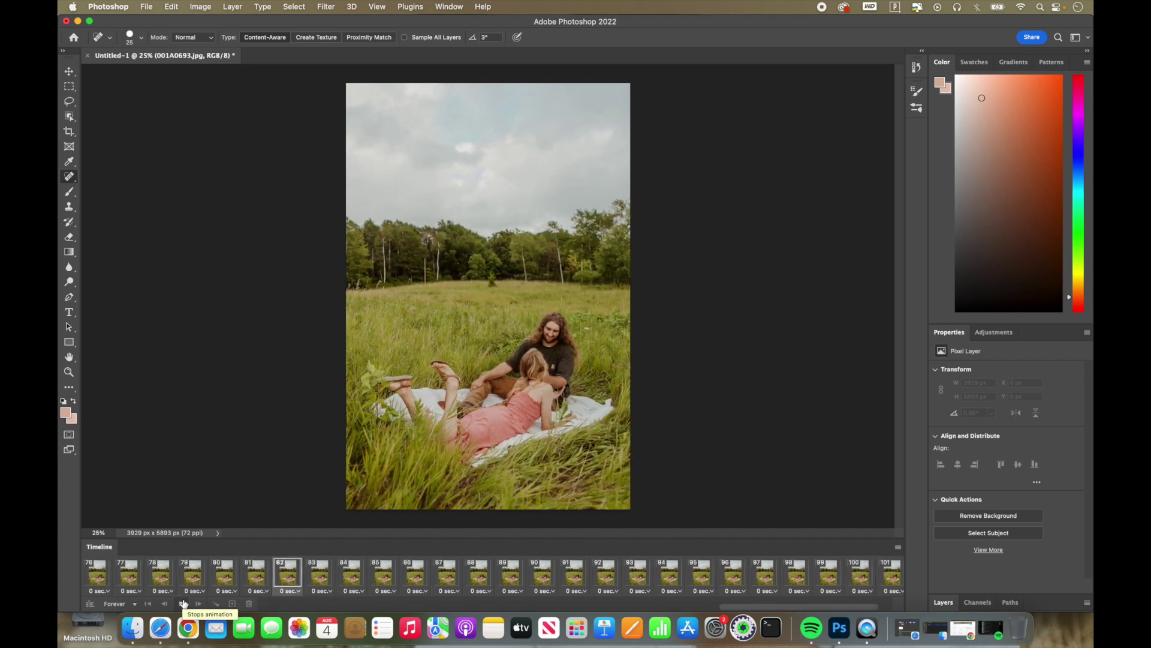
- Stop the preview, view frames 76 and 1, and scroll the timeline to its far end
left_click(183, 603)
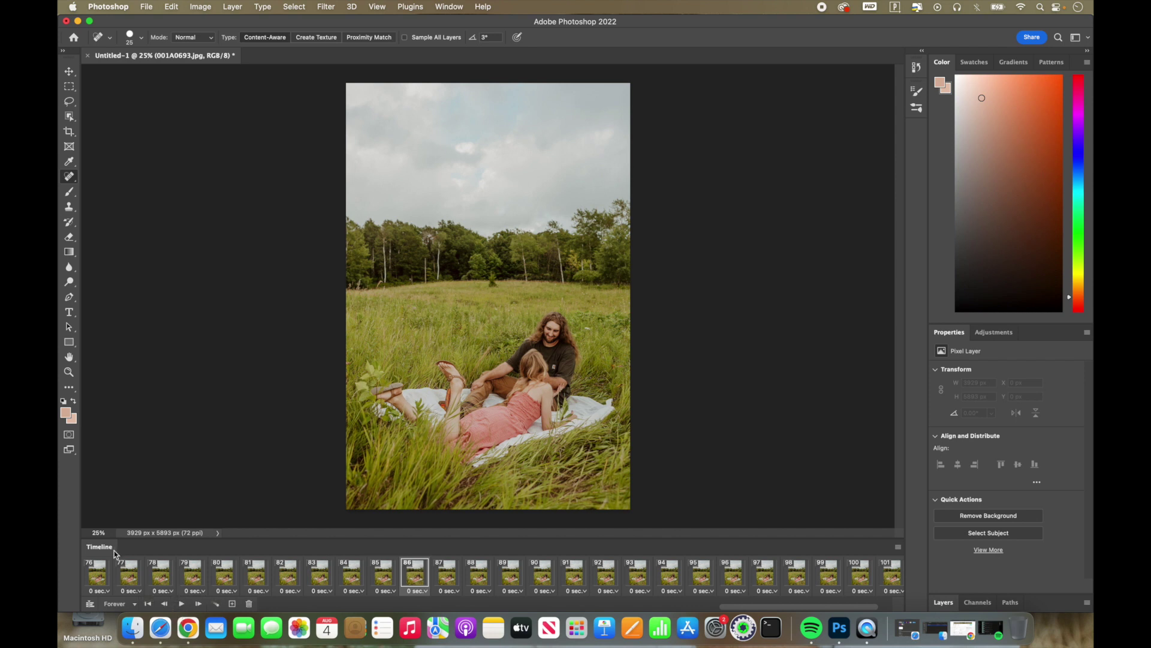
left_click(96, 575)
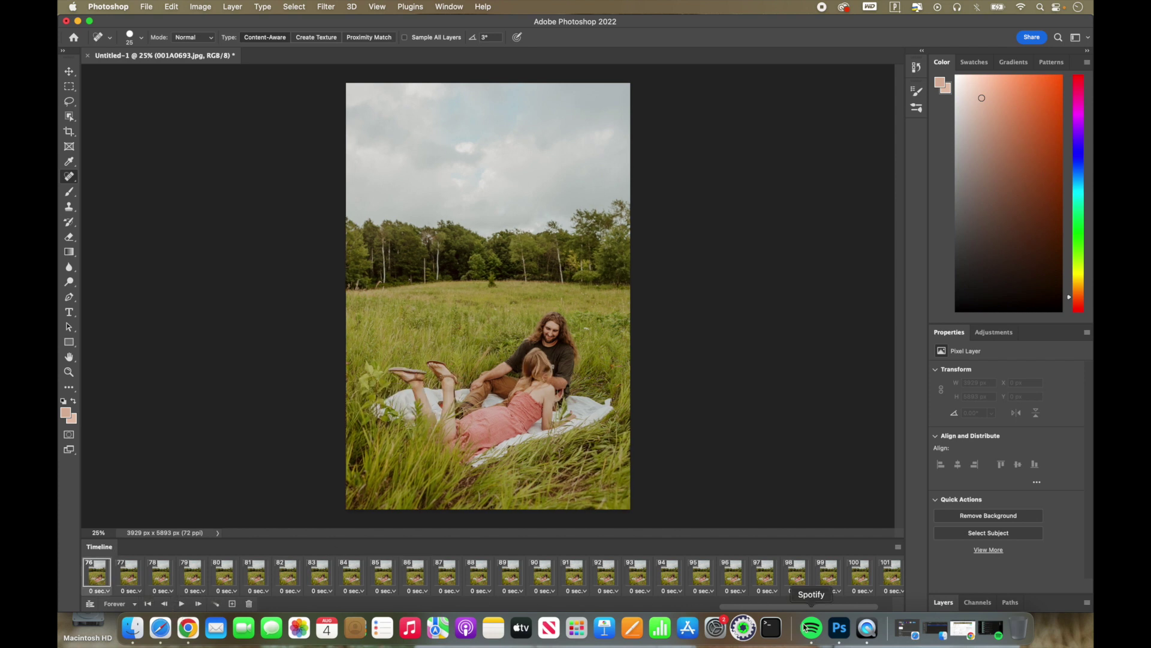
left_click_drag(790, 607, 330, 607)
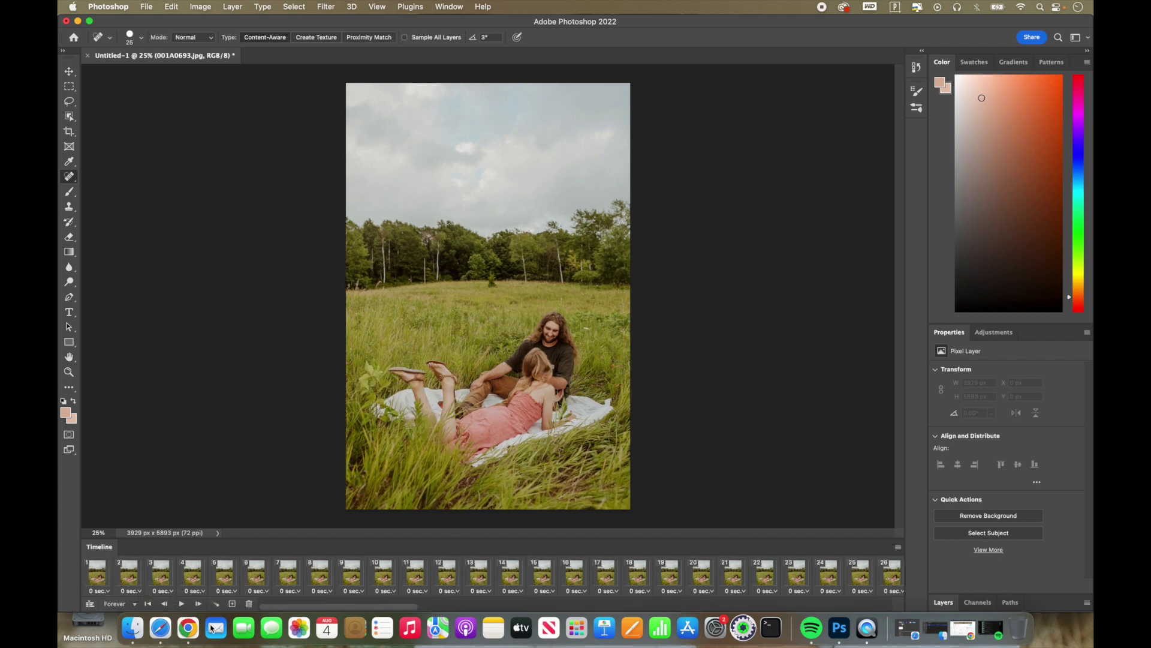
left_click(102, 577)
left_click_drag(285, 607, 995, 628)
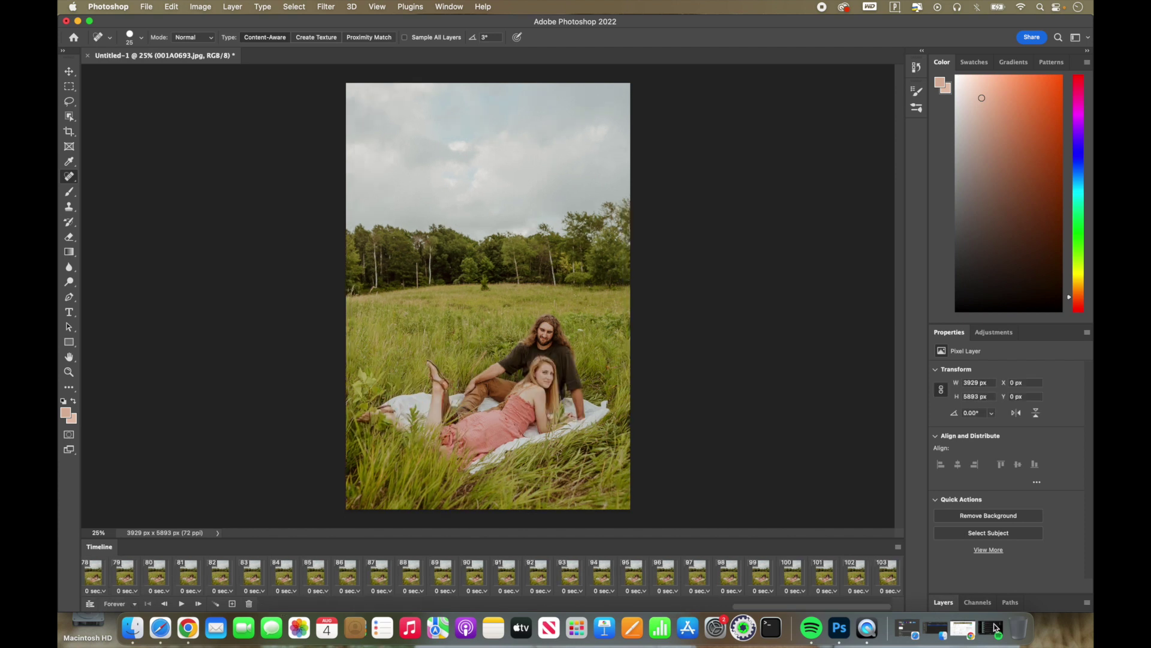
left_click(221, 590)
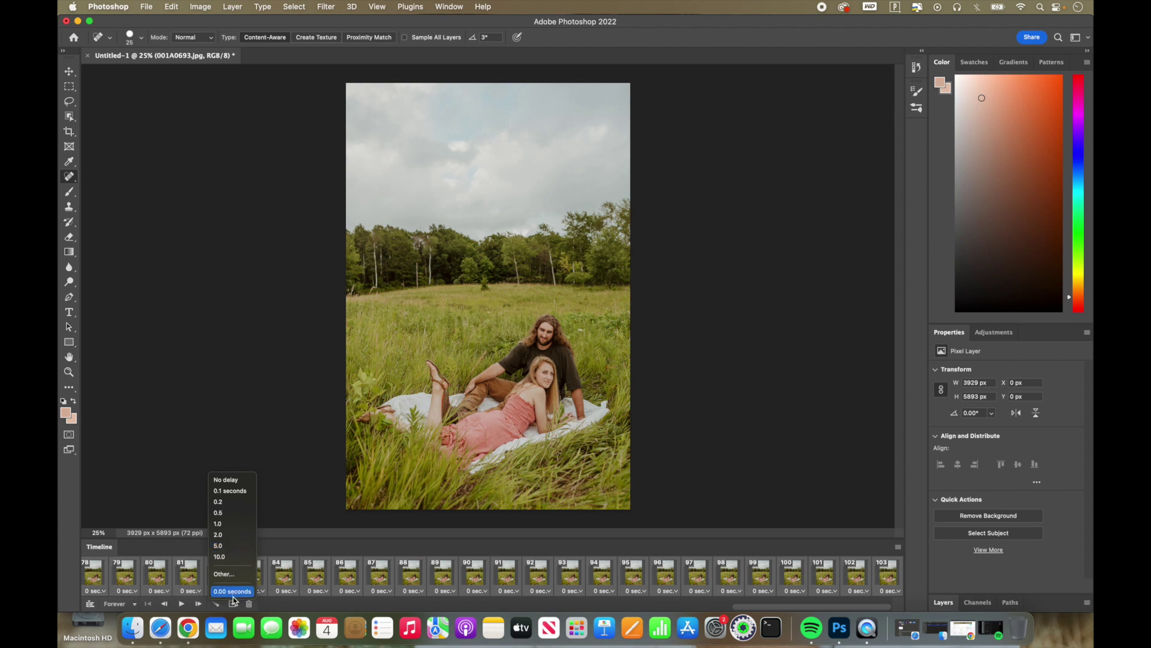
- Set frame 82's delay to a custom 0.00001 seconds, then play and stop the preview
left_click(224, 574)
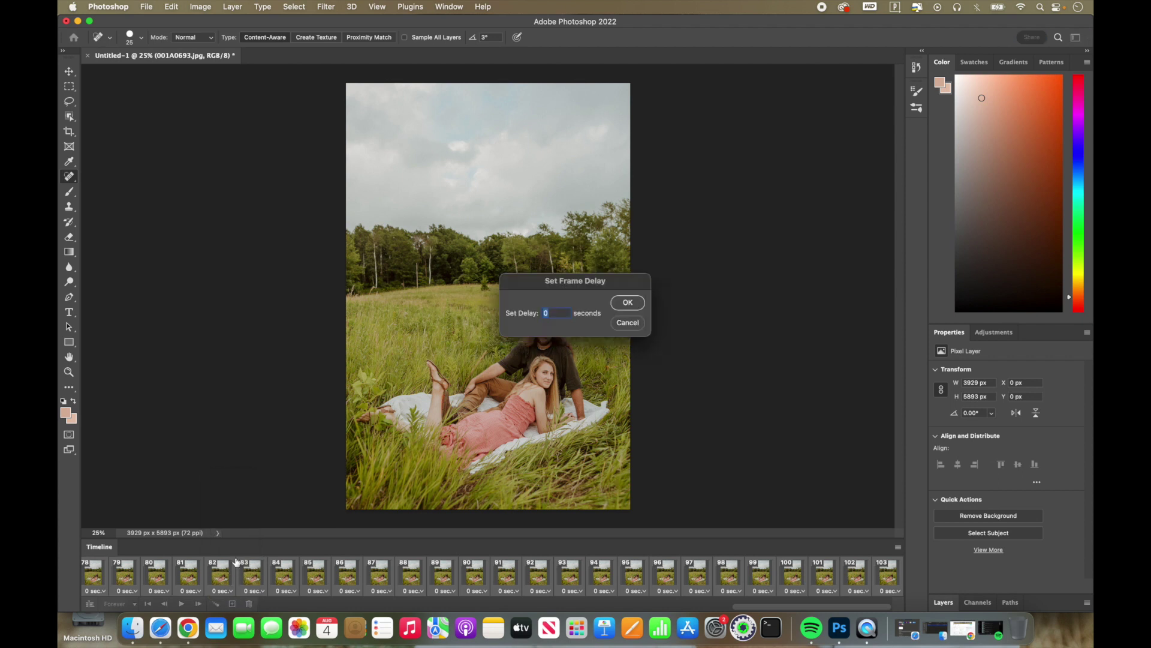
key("BackSpace")
left_click(627, 303)
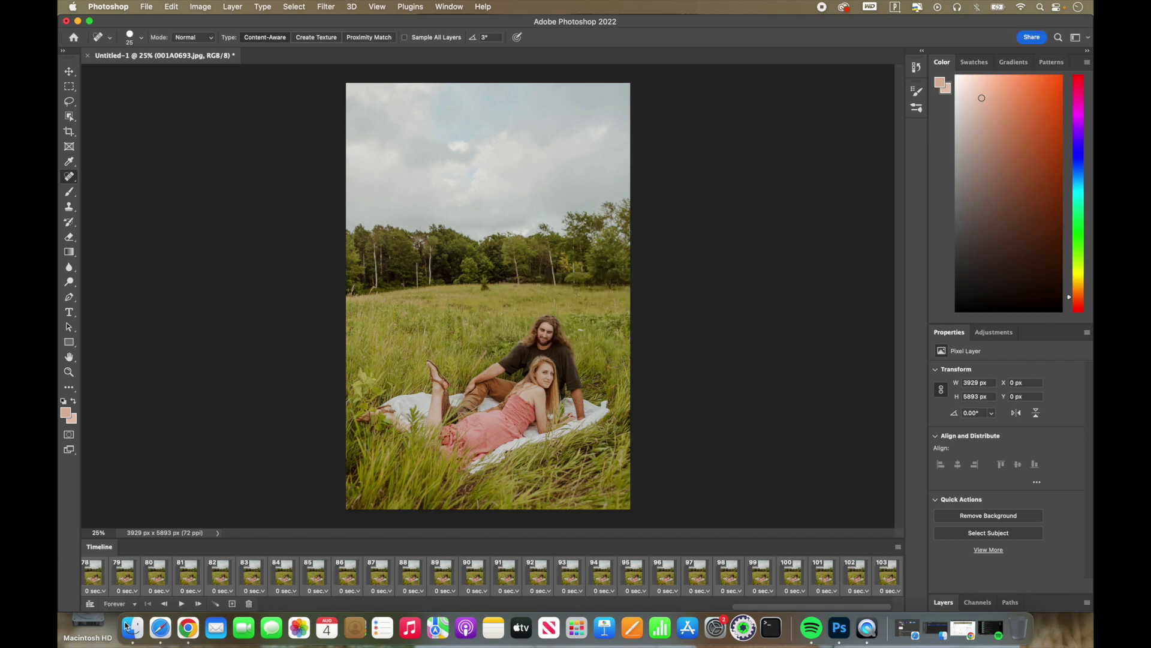
left_click(182, 605)
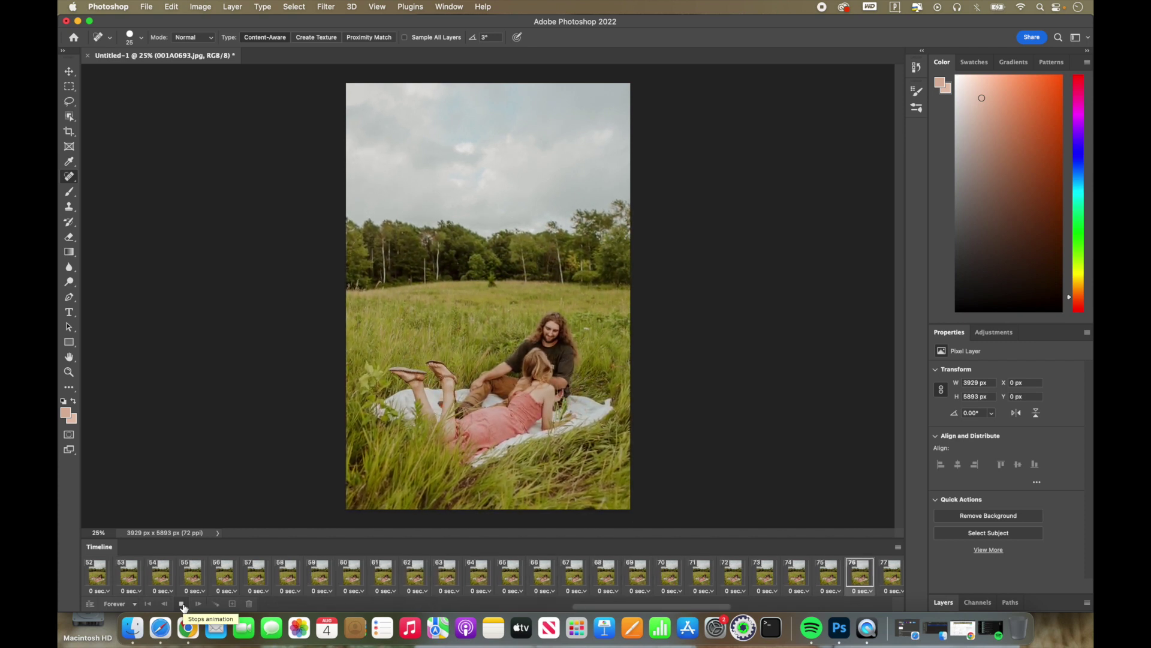
left_click(181, 604)
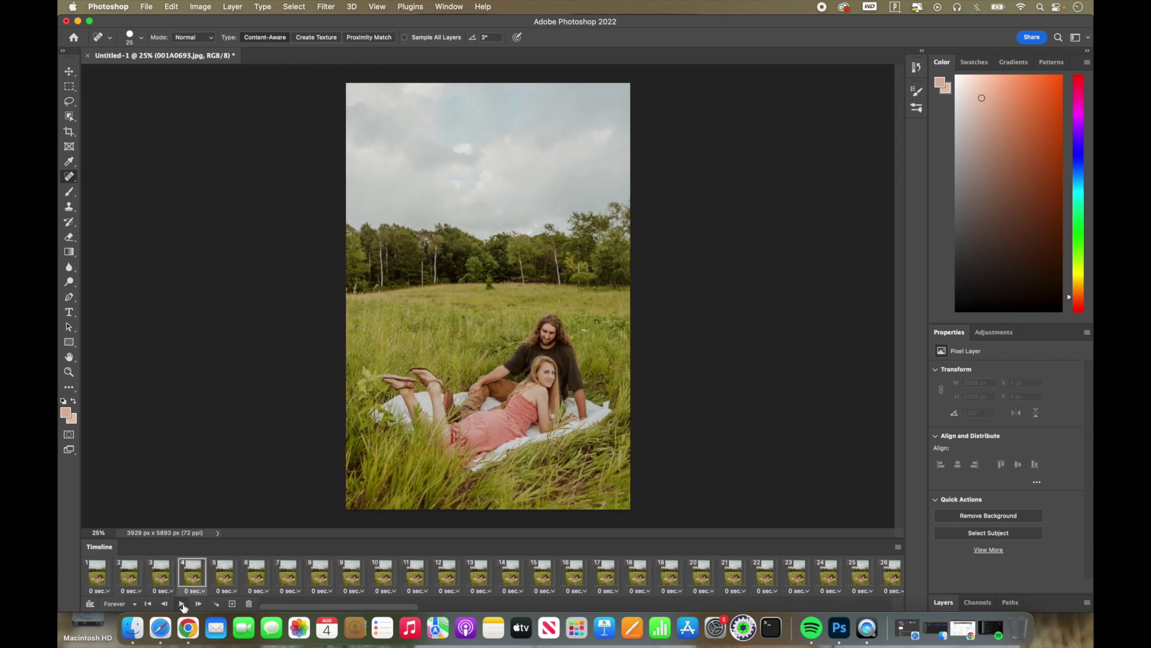
- Crop to 3661 × 5333 px by tightening the top corners and shifting the photo down, then play
left_click(70, 132)
left_click_drag(630, 80, 627, 75)
left_click_drag(355, 96, 359, 103)
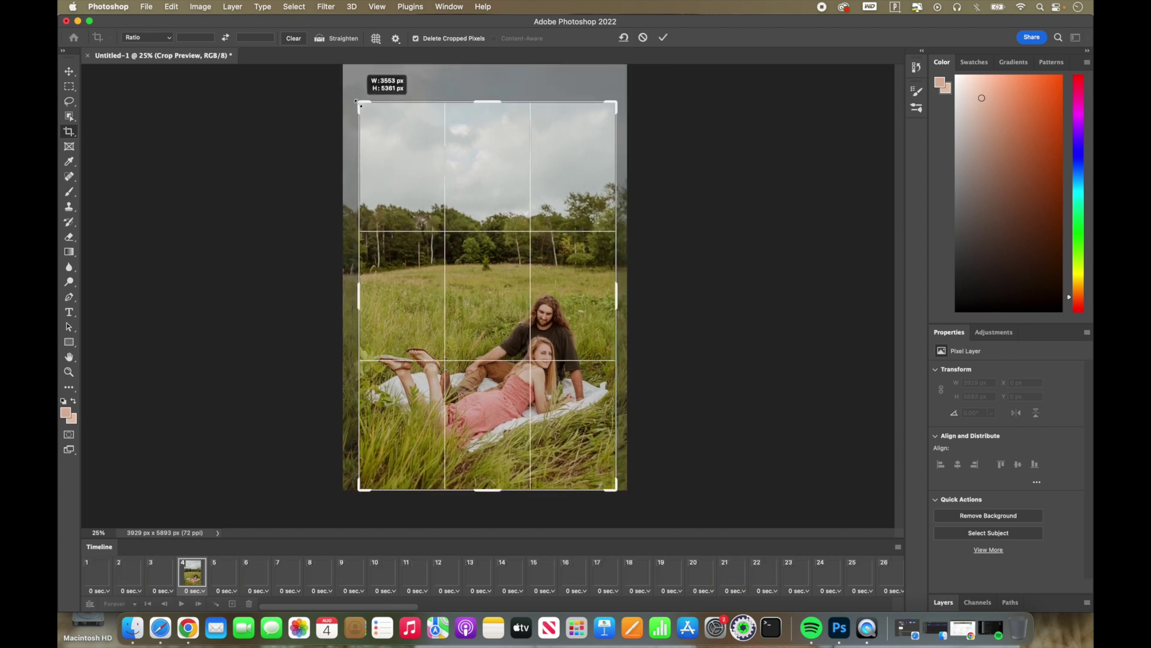
left_click_drag(481, 196, 501, 208)
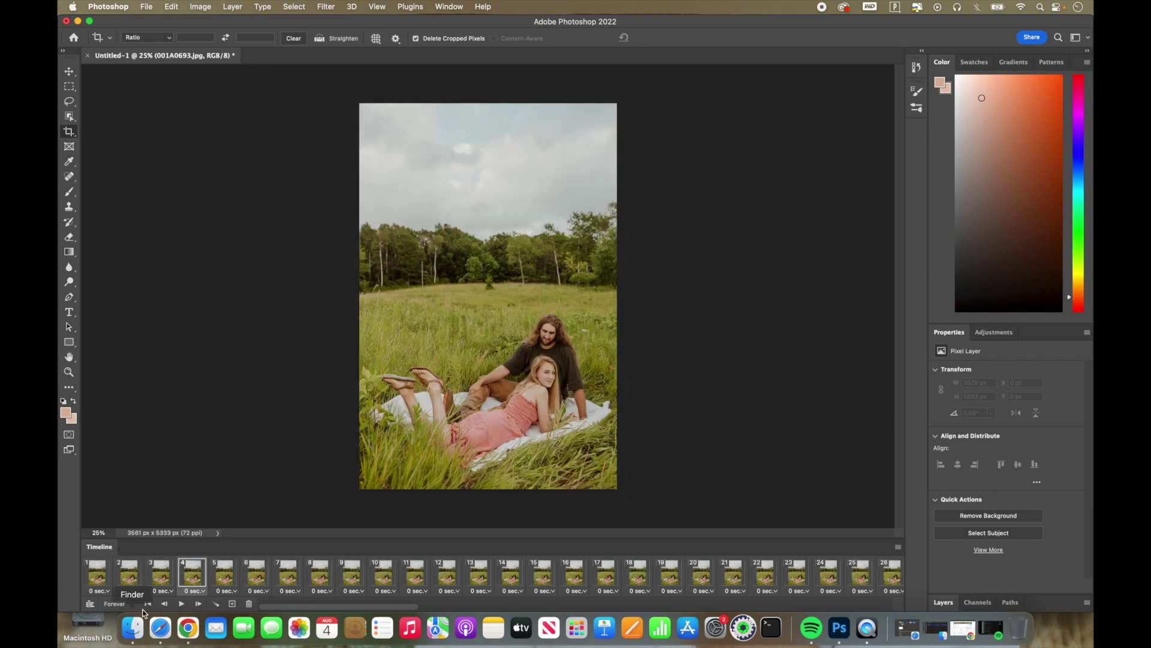
left_click(182, 604)
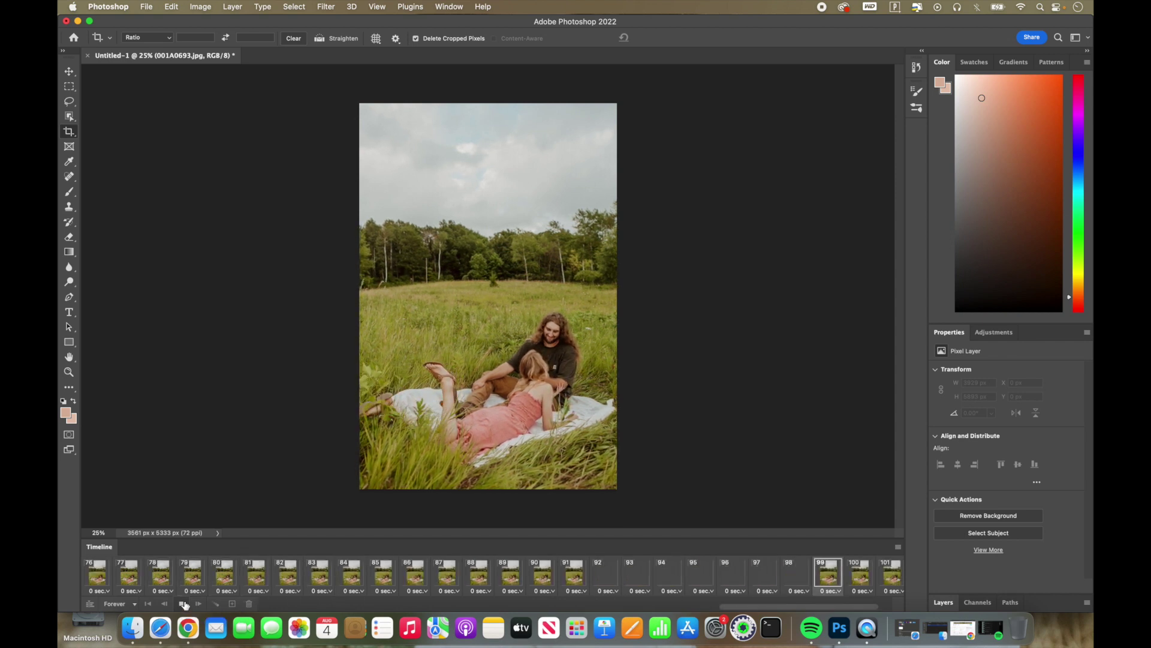
- Stop the preview and open File > Export > Render Video, selecting the output file name
left_click(183, 604)
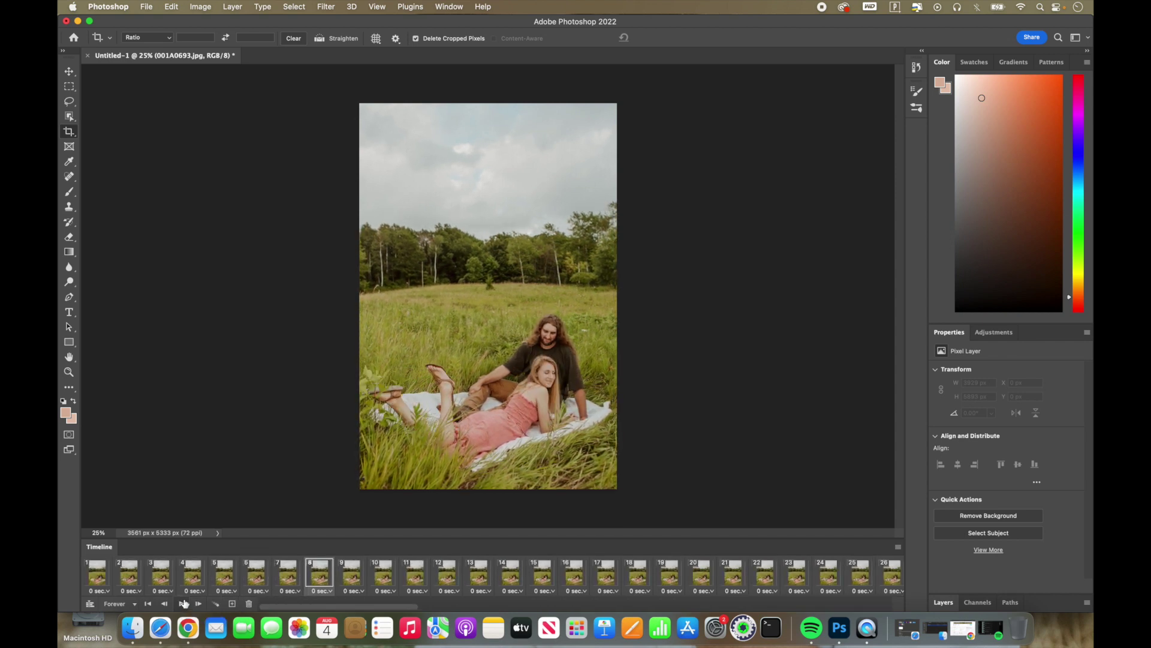
left_click(147, 7)
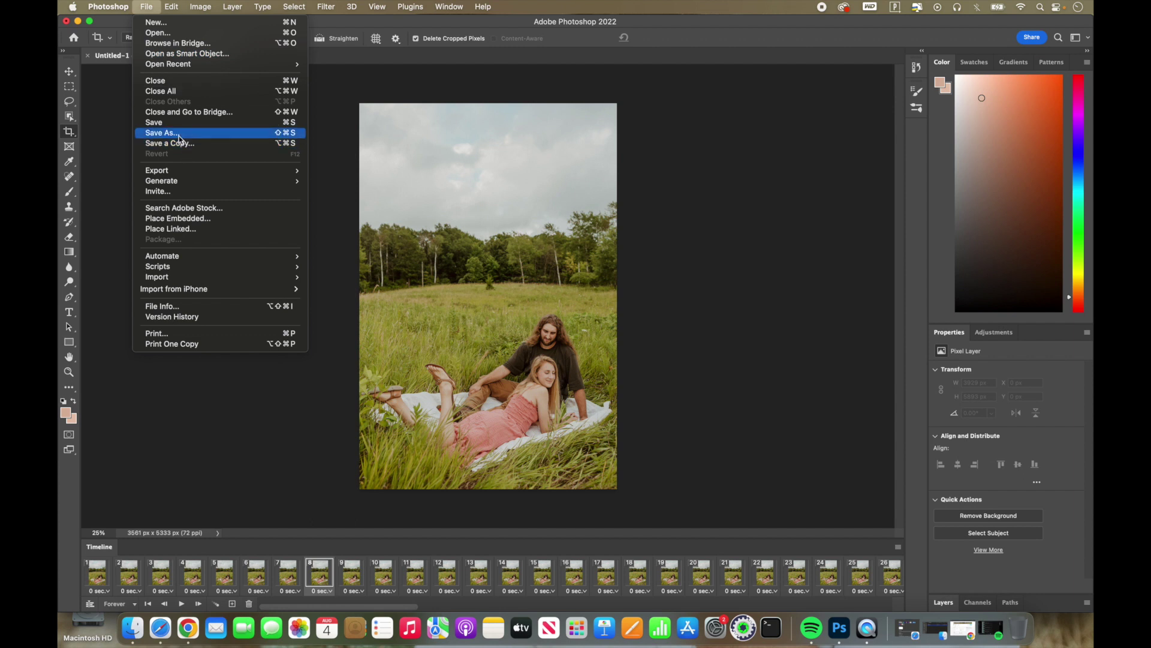
mouse_move(172, 174)
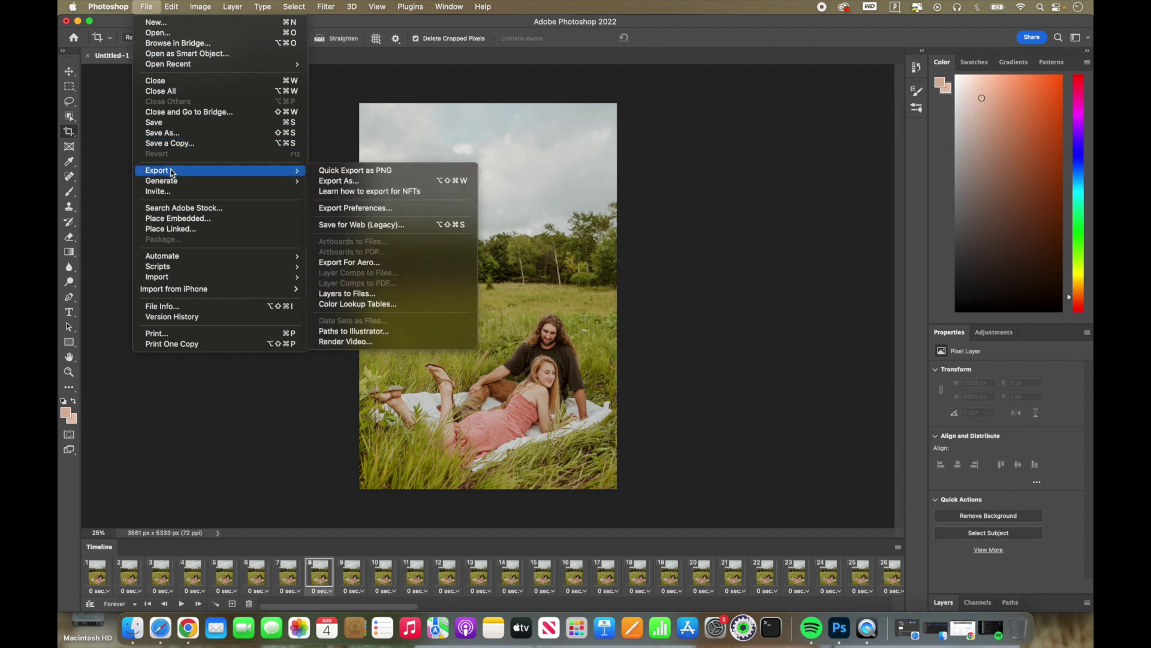
left_click(363, 342)
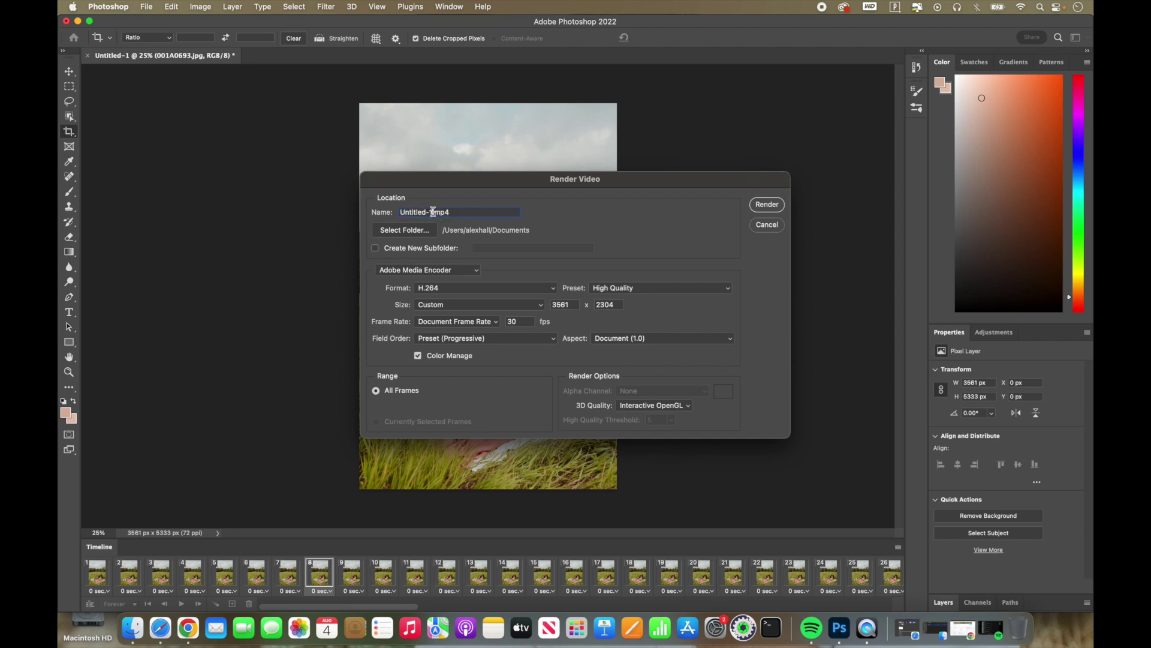
left_click_drag(433, 212, 384, 204)
- Name the video RobynBenFinalGIF, enable a new subfolder, and pick Desktop as the folder
type("RobynBenFinalGIF")
left_click(376, 248)
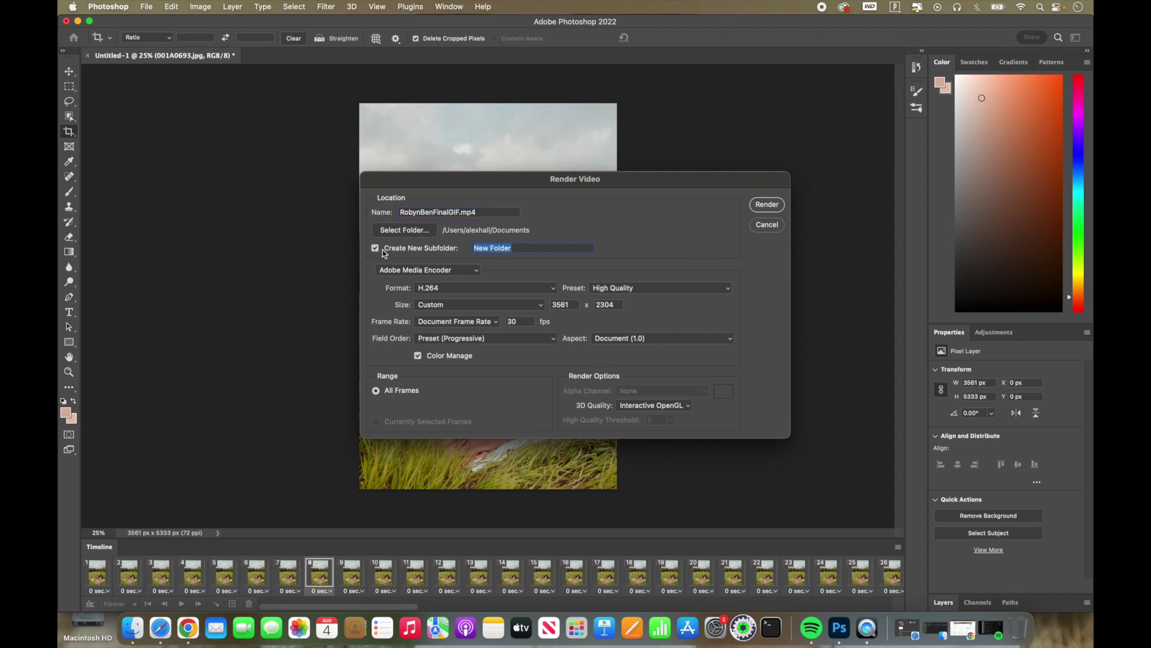
left_click(428, 229)
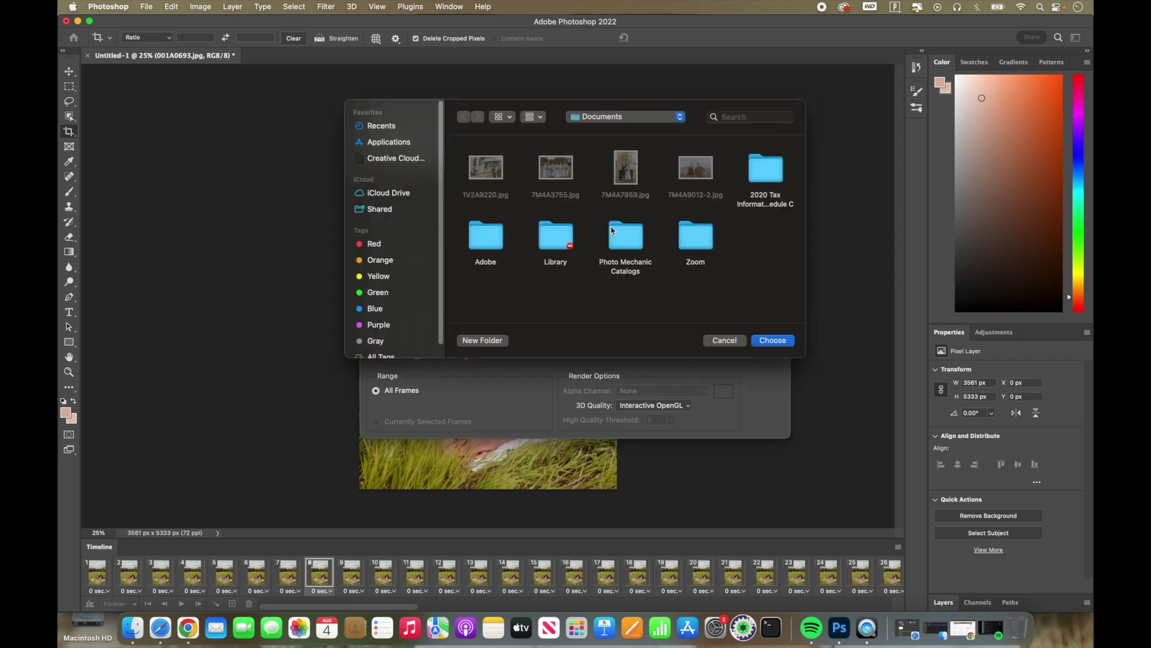
left_click(612, 119)
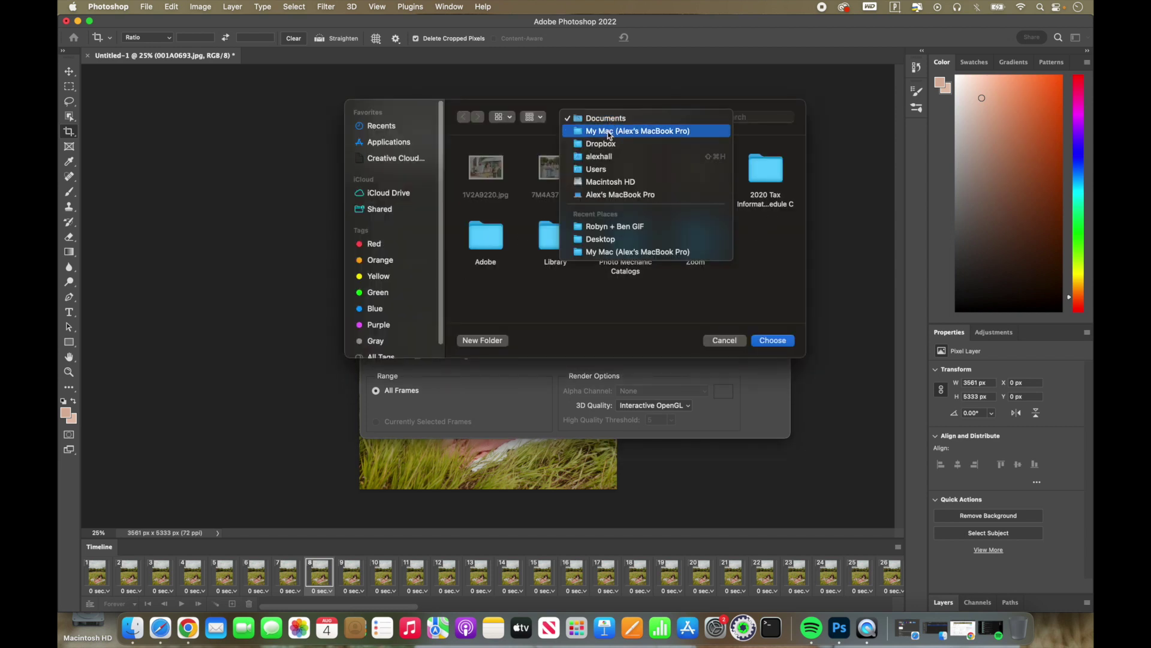
left_click(602, 239)
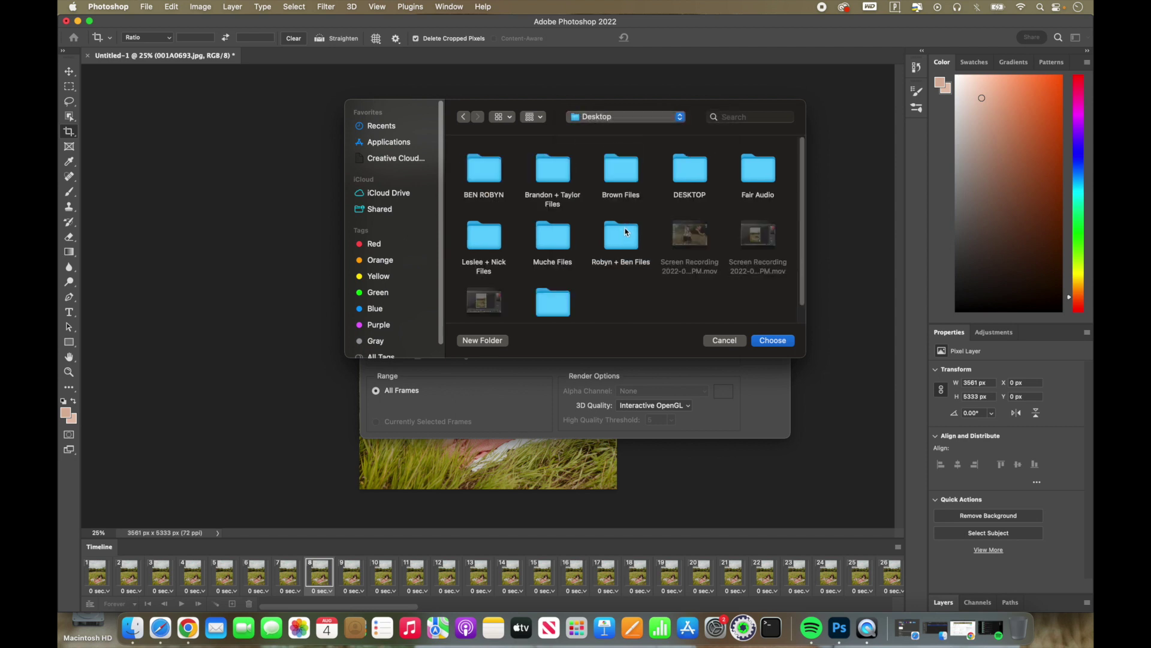
left_click(773, 341)
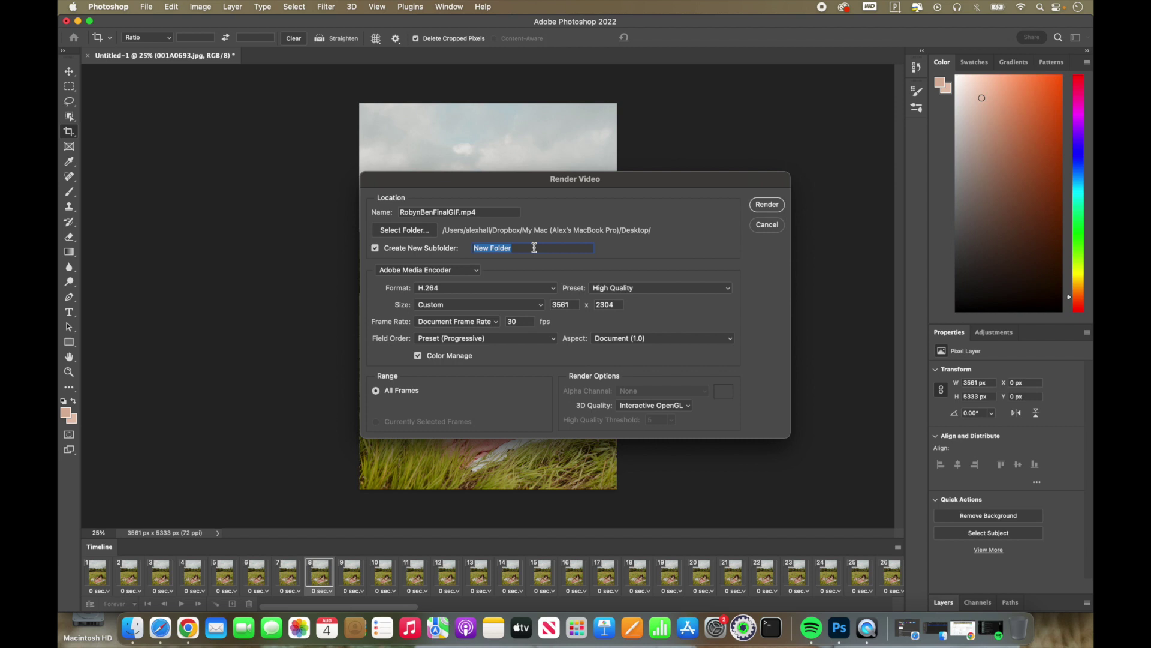
- Name the subfolder Final GIF, keep the High Quality H.264 preset, and render
type("Final GIF")
left_click(598, 289)
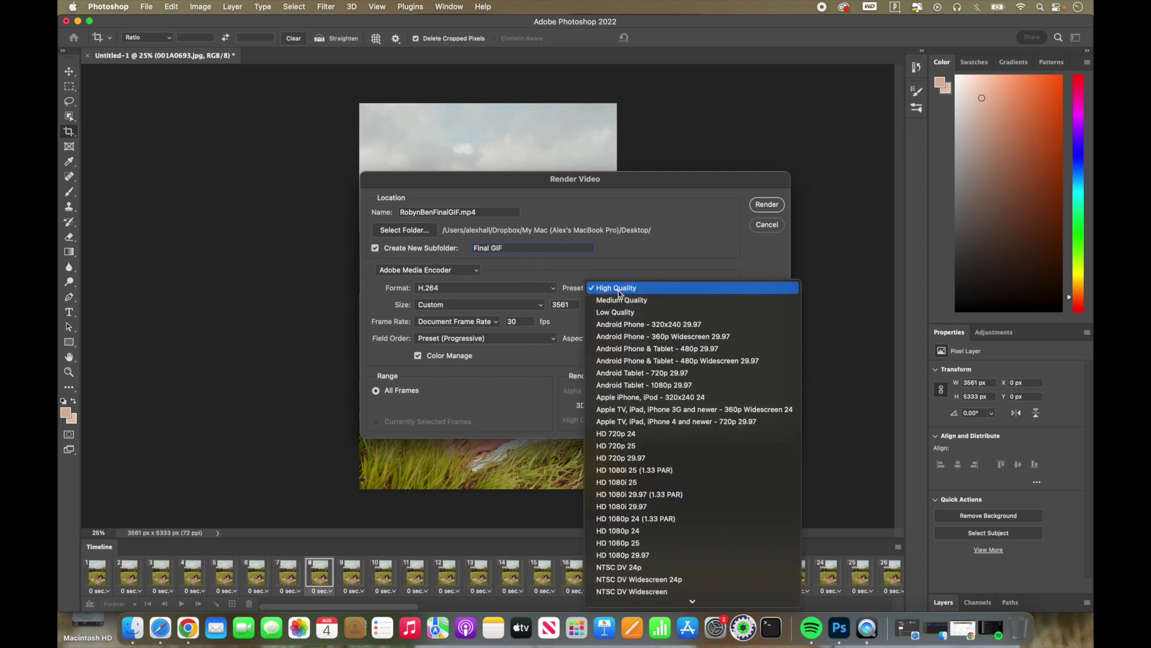
left_click(638, 289)
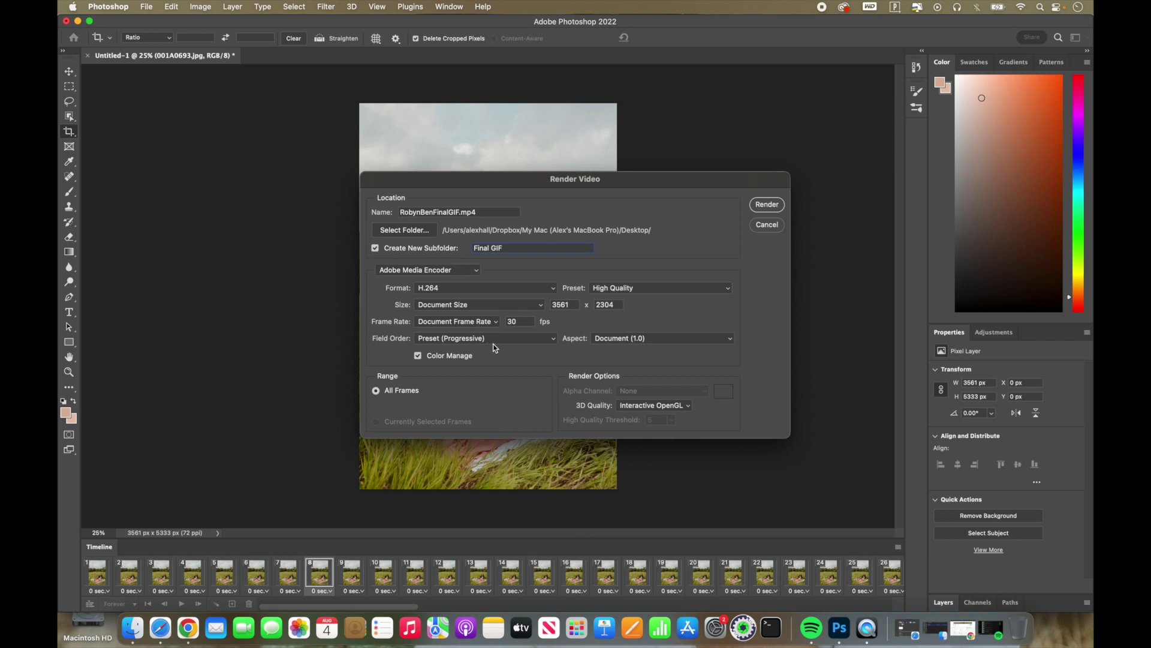
left_click(761, 206)
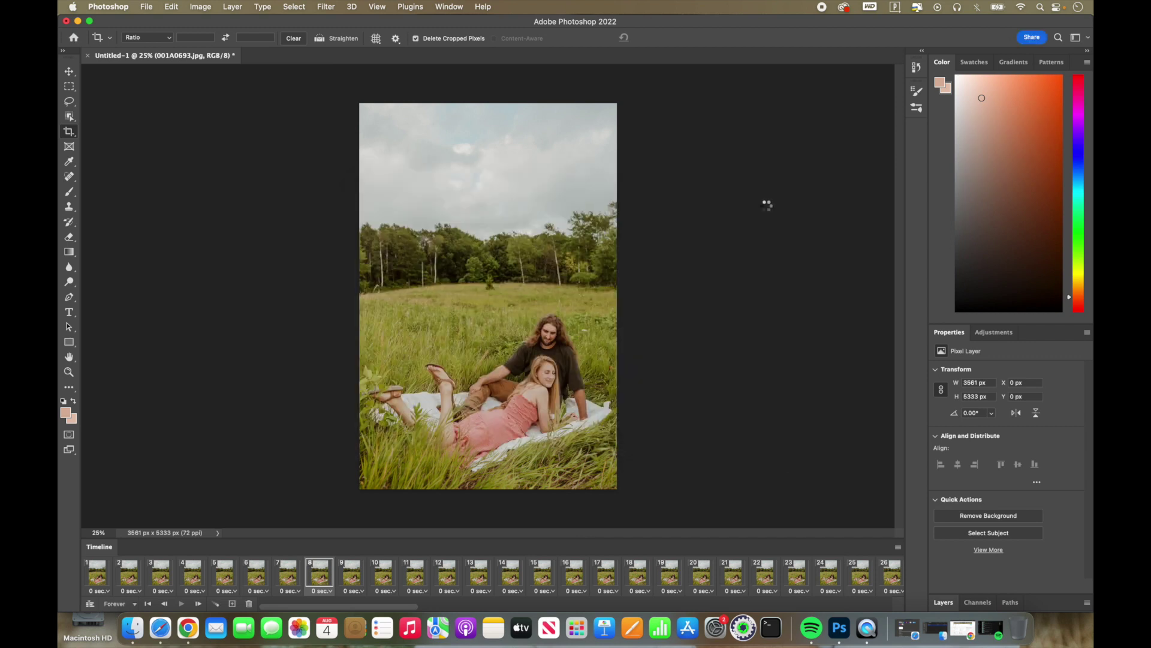